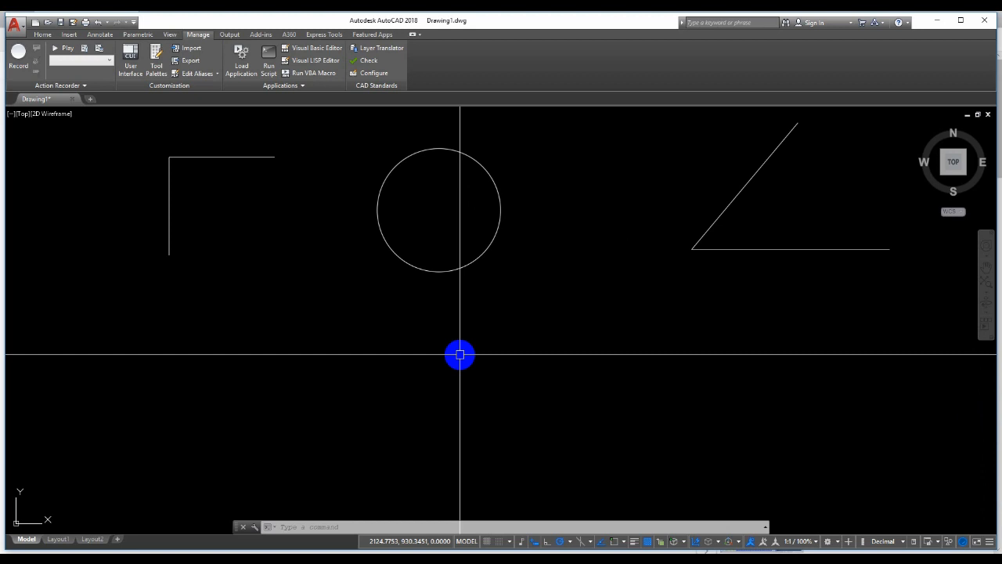
pyautogui.moveTo(459, 354); pyautogui.dragTo(463, 369, button='middle')
pyautogui.moveTo(381, 320); pyautogui.dragTo(403, 360, button='middle')
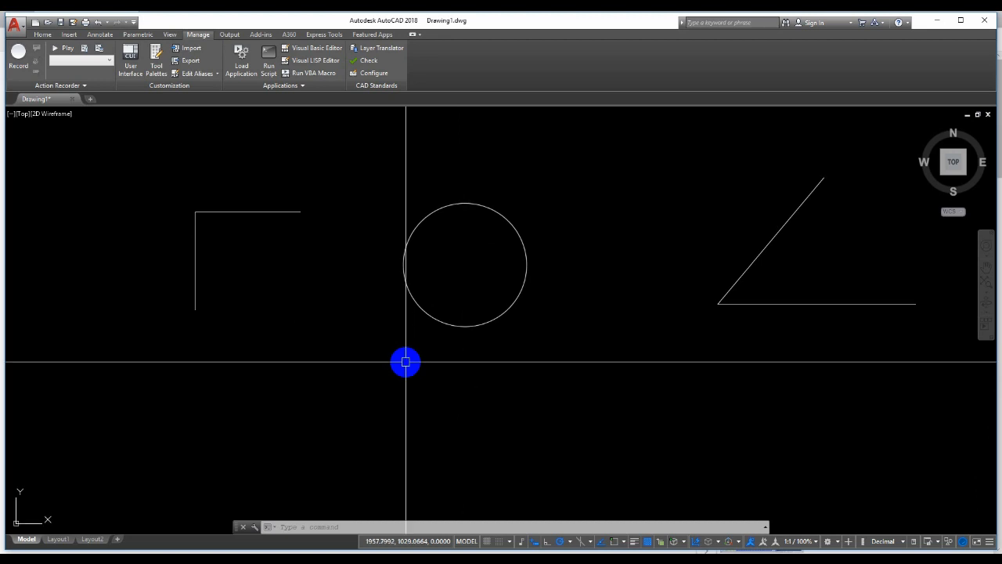
pyautogui.moveTo(505, 365); pyautogui.dragTo(506, 372, button='middle')
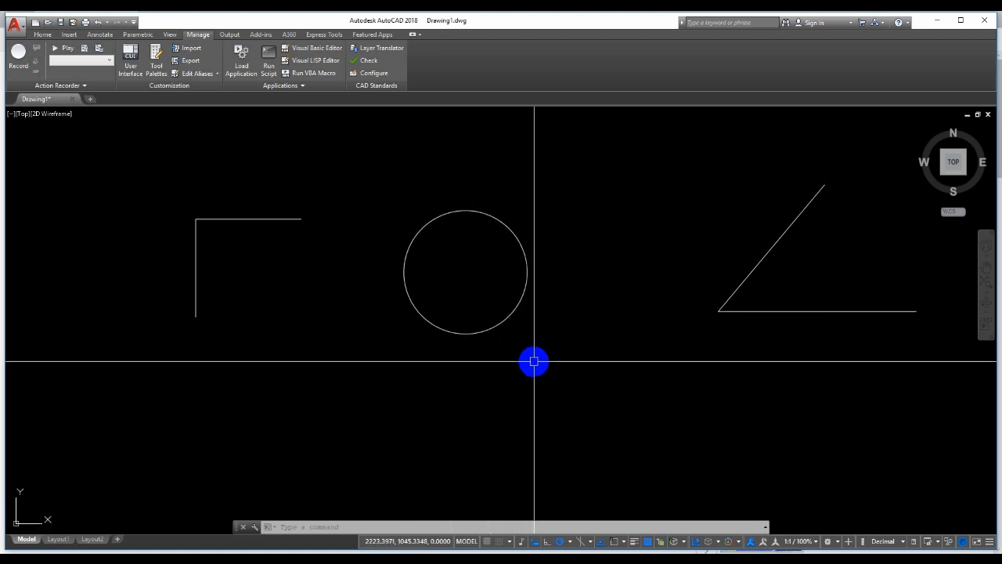
pyautogui.moveTo(325, 305); pyautogui.dragTo(518, 329, button='middle')
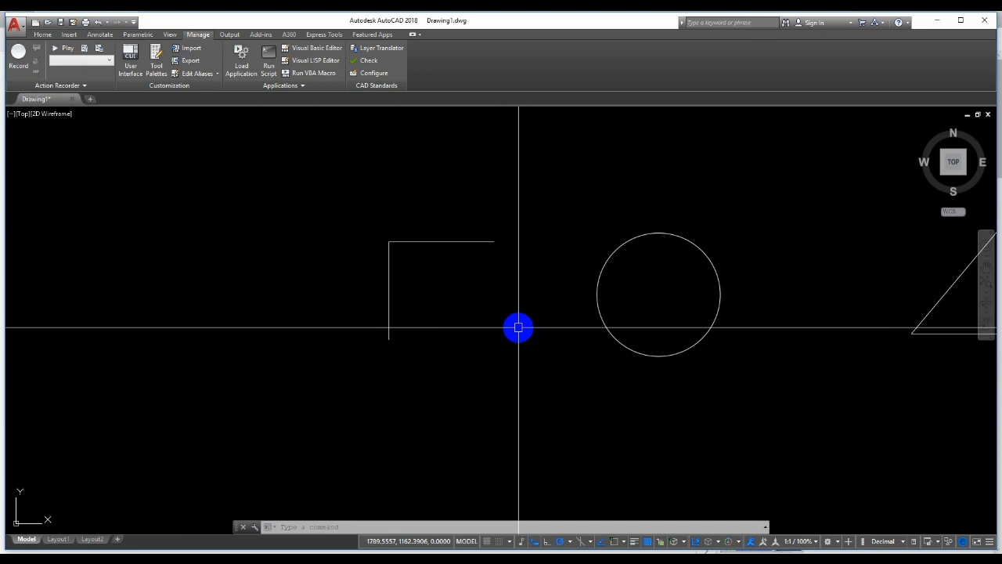
pyautogui.write('l')
pyautogui.press('Return')
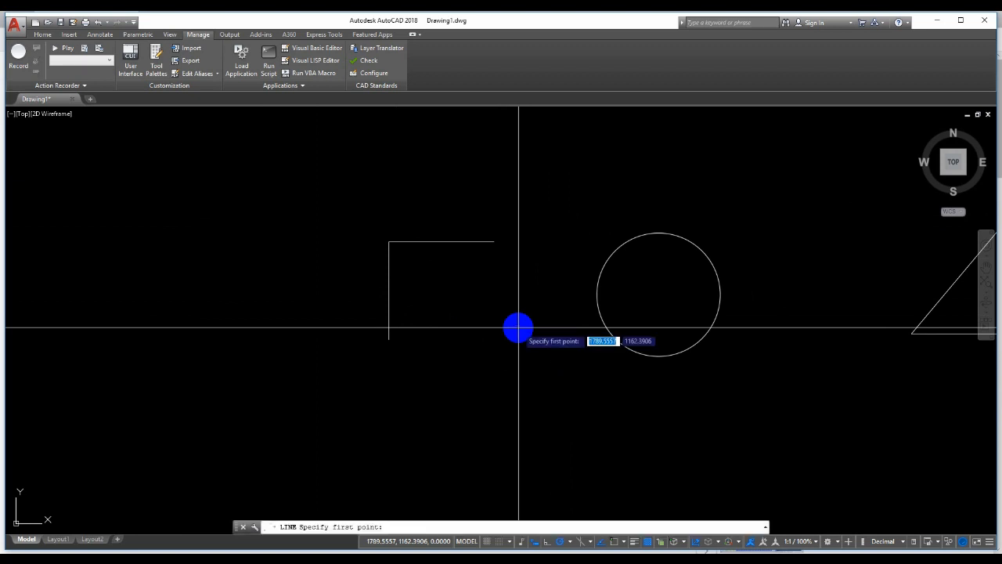
pyautogui.click(496, 337)
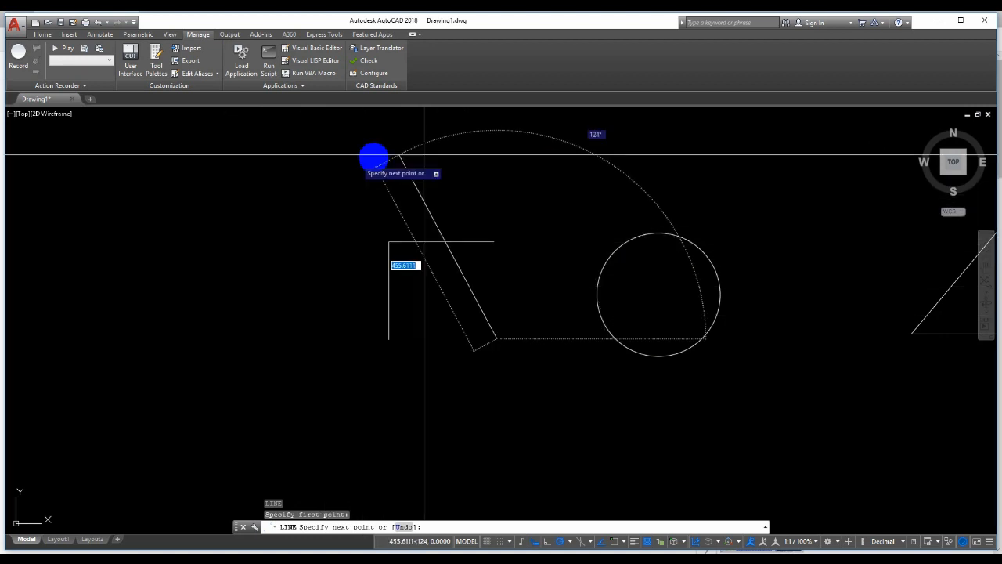
pyautogui.scroll(2, 440, 273)
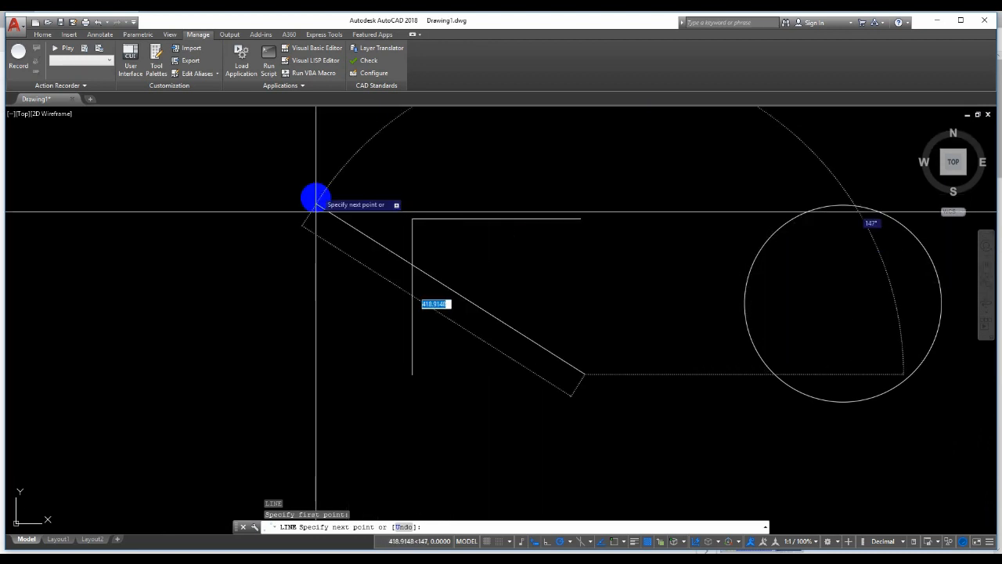
pyautogui.moveTo(463, 259); pyautogui.dragTo(462, 302, button='middle')
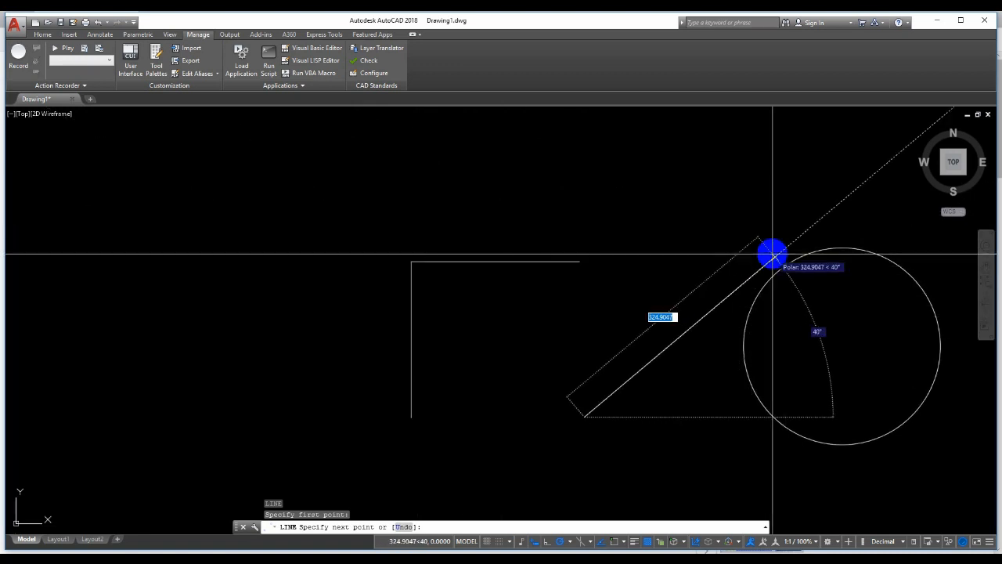
pyautogui.moveTo(634, 309); pyautogui.dragTo(419, 254, button='middle')
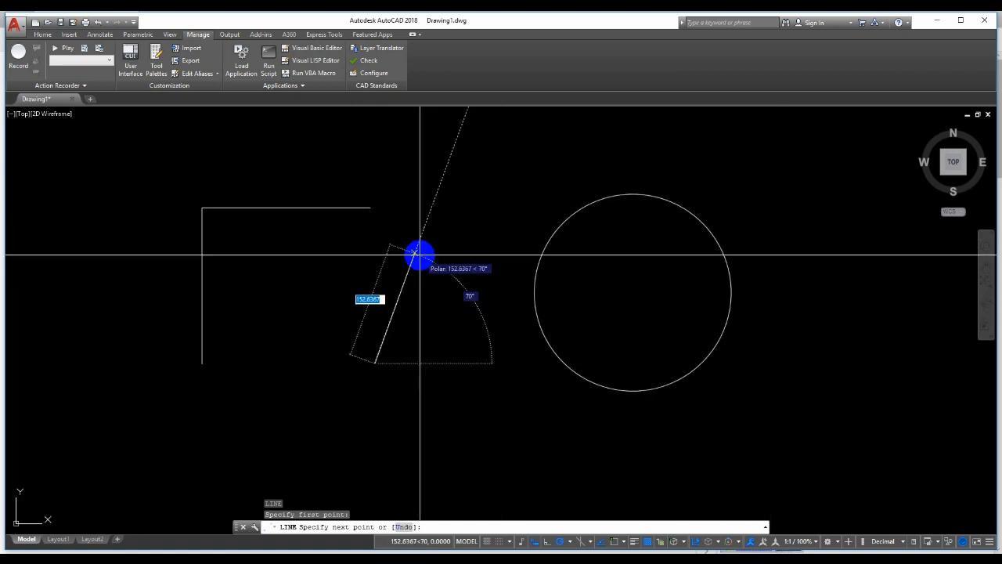
pyautogui.press('Escape')
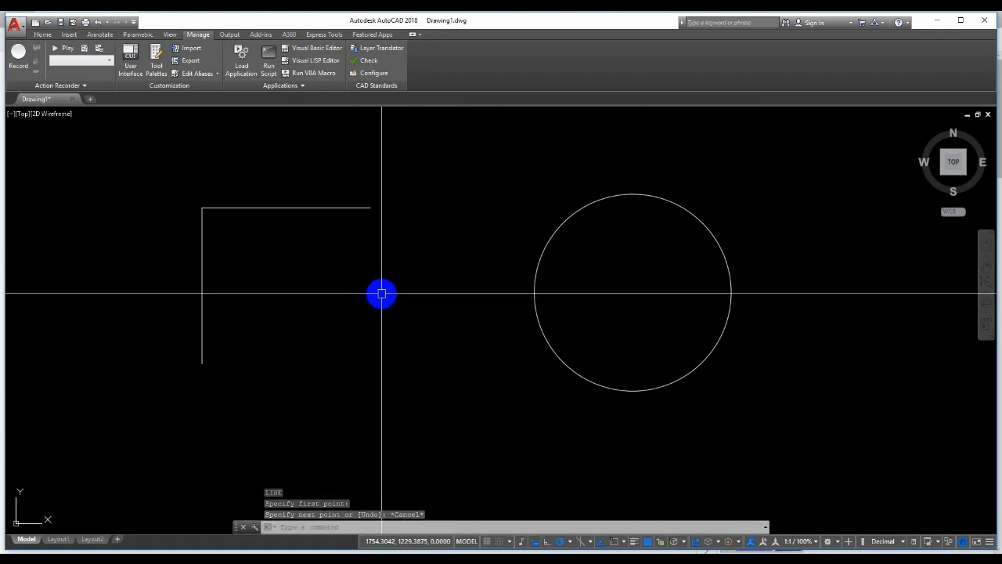
# Step: Enable the Endpoint, Midpoint, Quadrant, Extension, Perpendicular, Tangent and Parallel object snaps in the drafting settings
pyautogui.write('d')
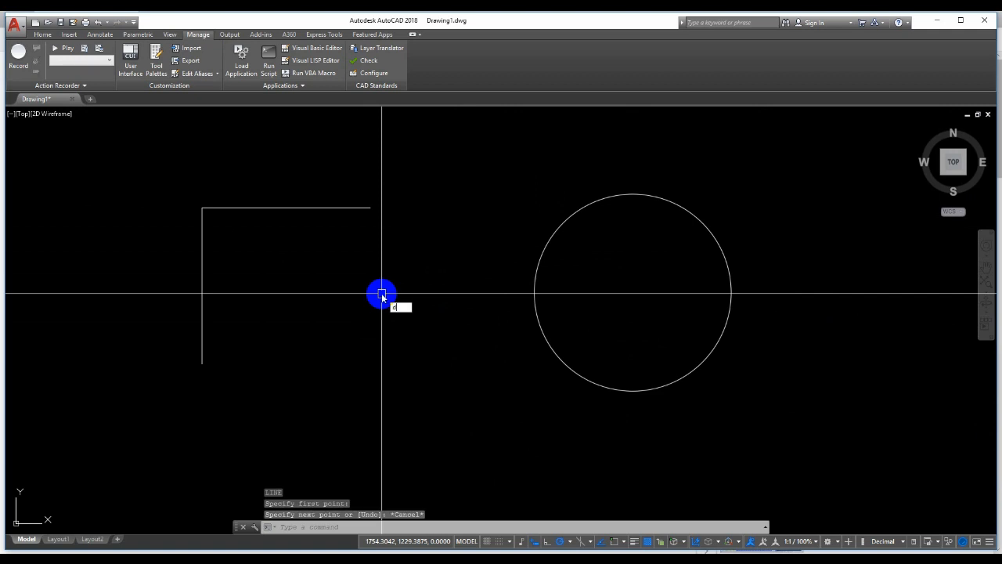
pyautogui.write('s')
pyautogui.press('Return')
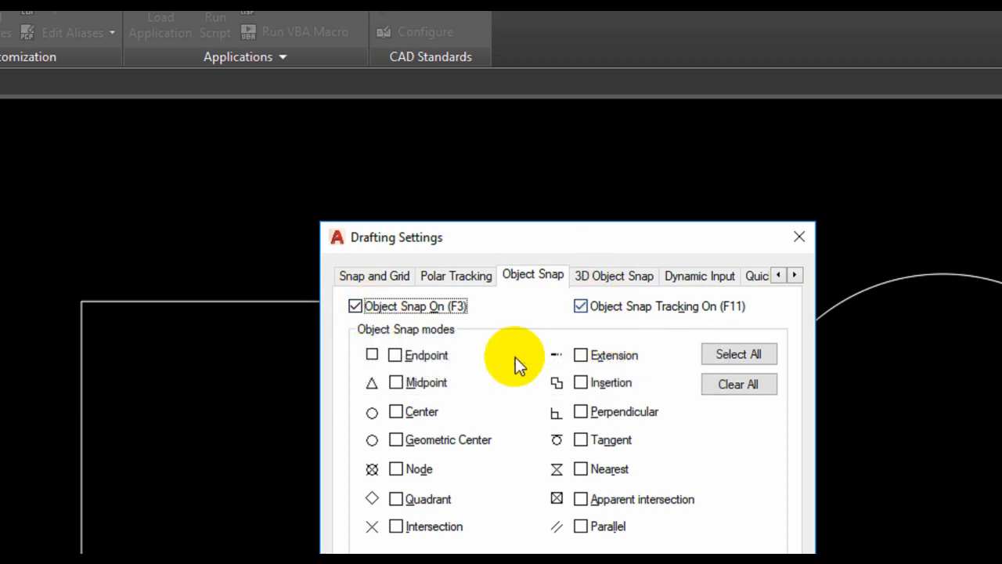
pyautogui.click(395, 361)
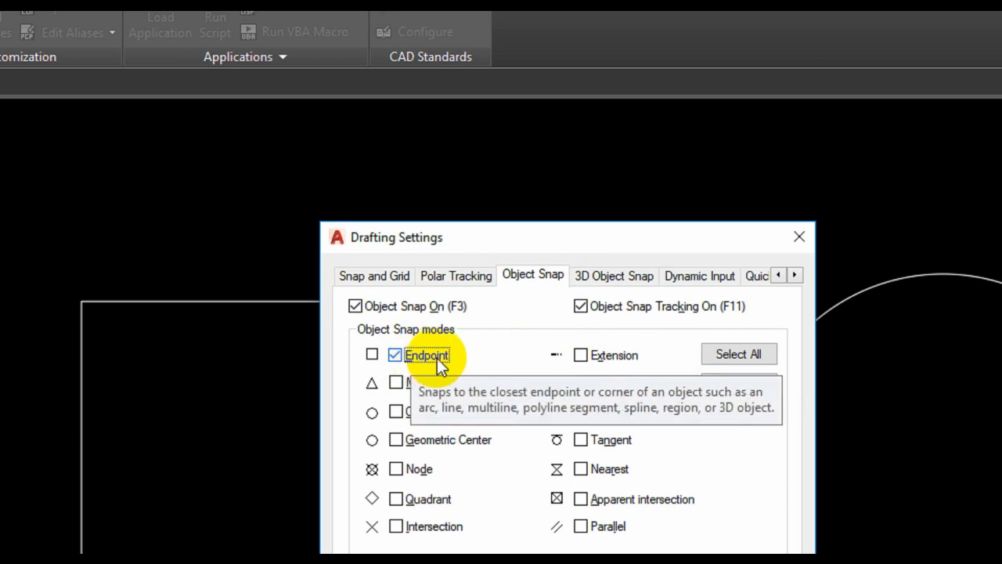
pyautogui.click(397, 383)
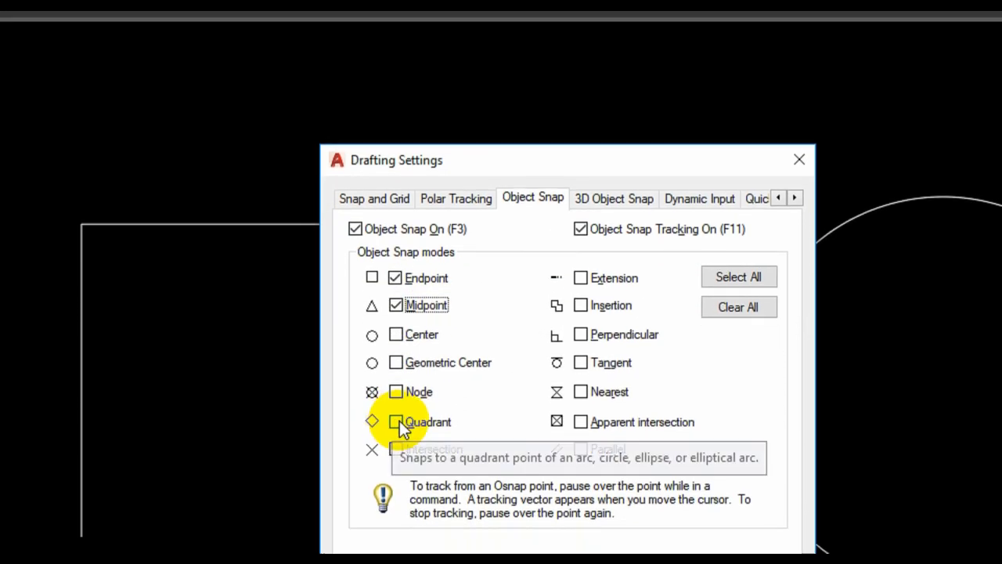
pyautogui.click(398, 477)
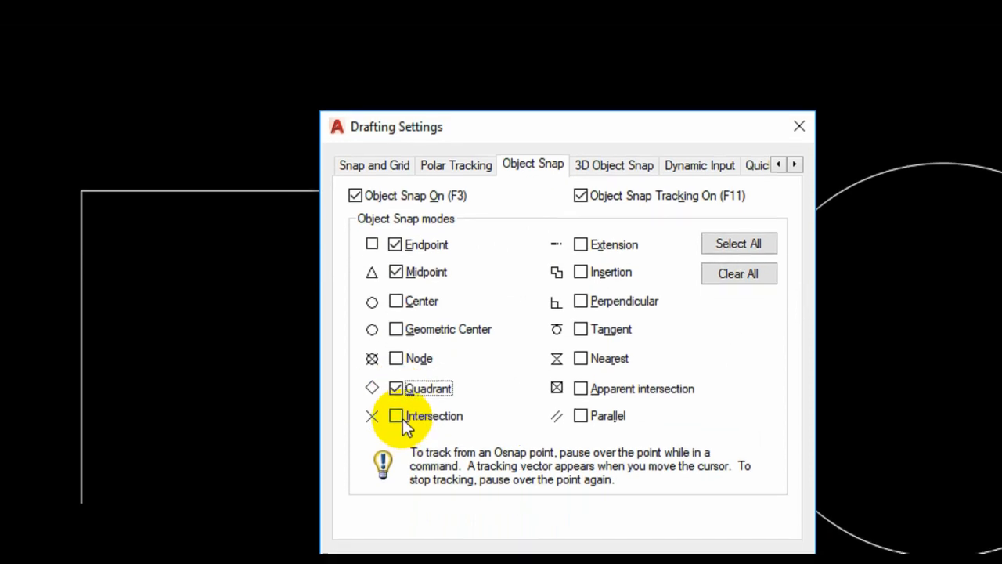
pyautogui.click(583, 250)
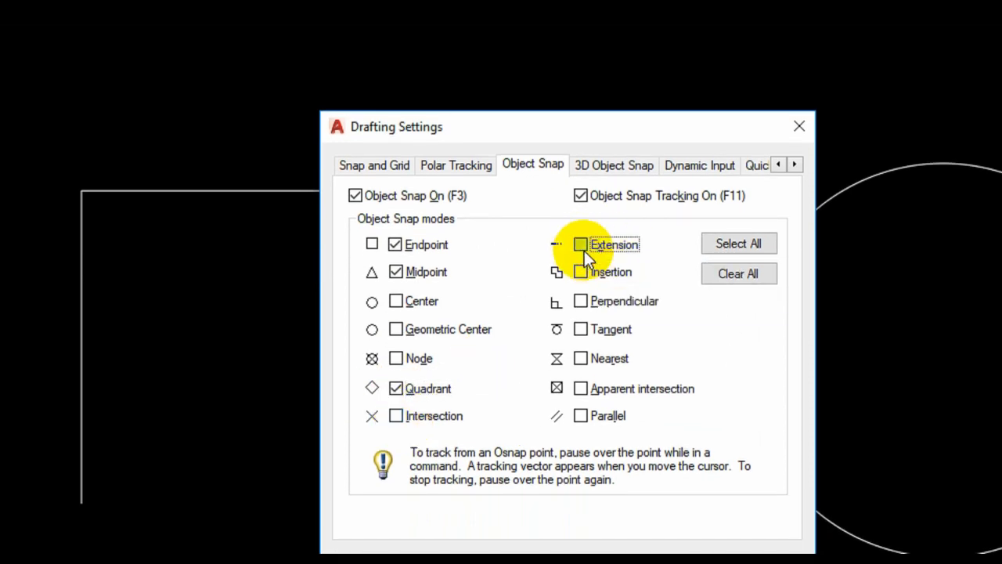
pyautogui.click(587, 304)
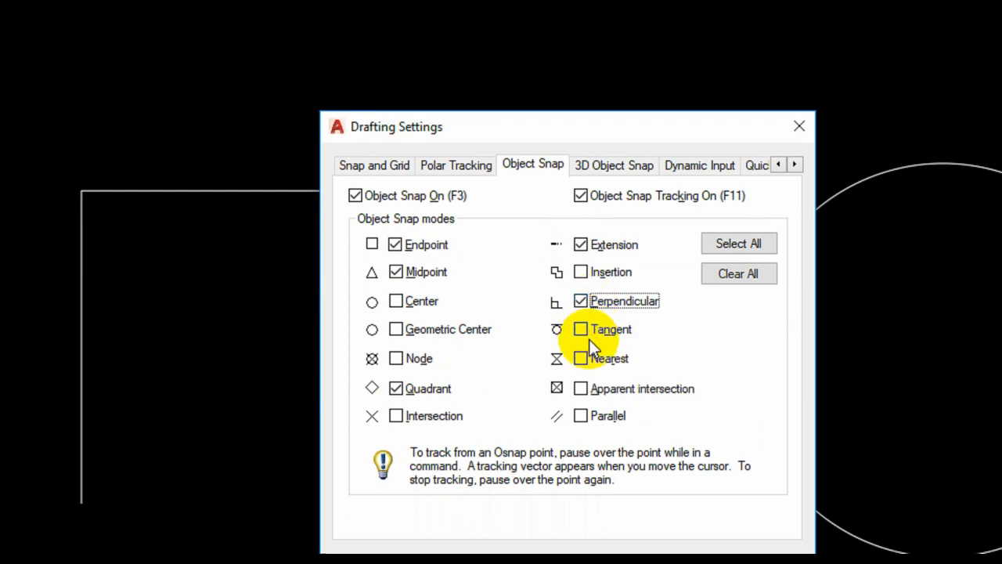
pyautogui.click(581, 333)
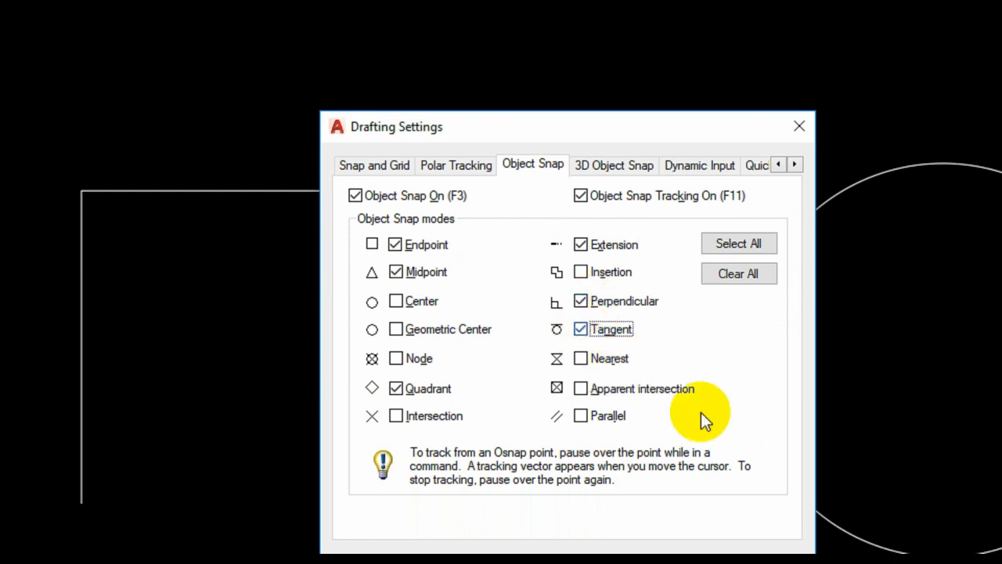
pyautogui.click(582, 415)
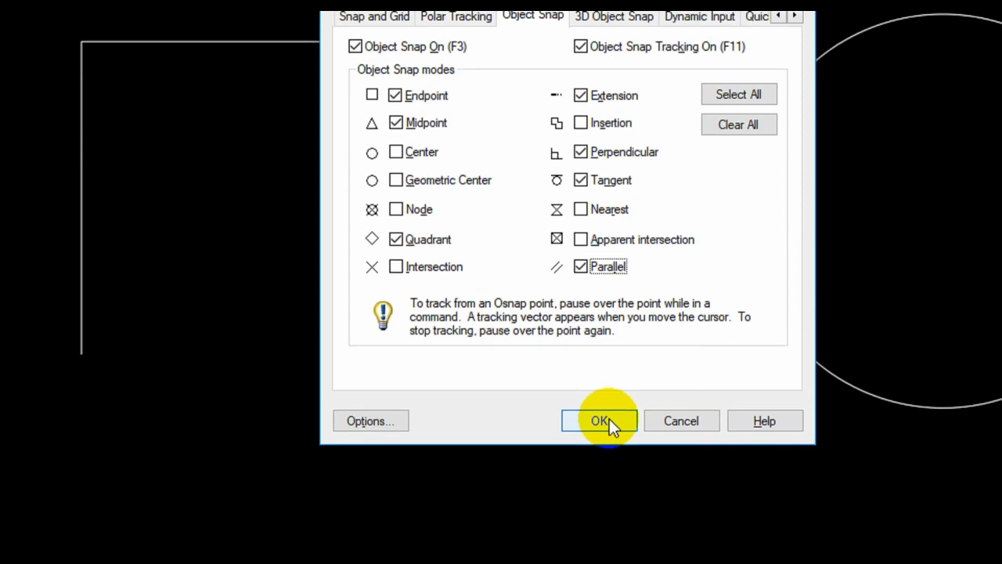
pyautogui.click(609, 442)
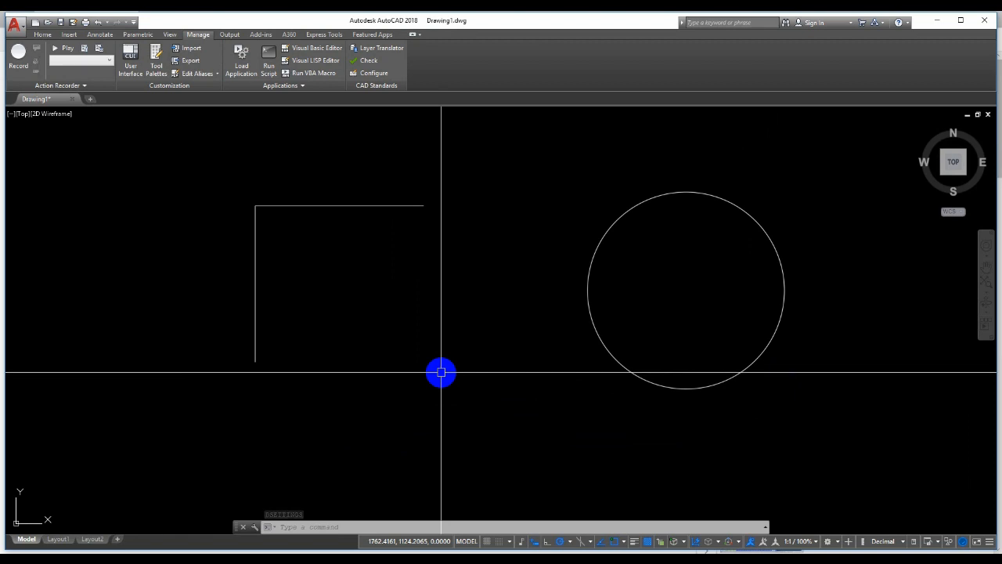
# Step: Draw connected lines from a free point below the L-shape to the midpoints of its horizontal line, its vertical line and the first new segment
pyautogui.press('Return')
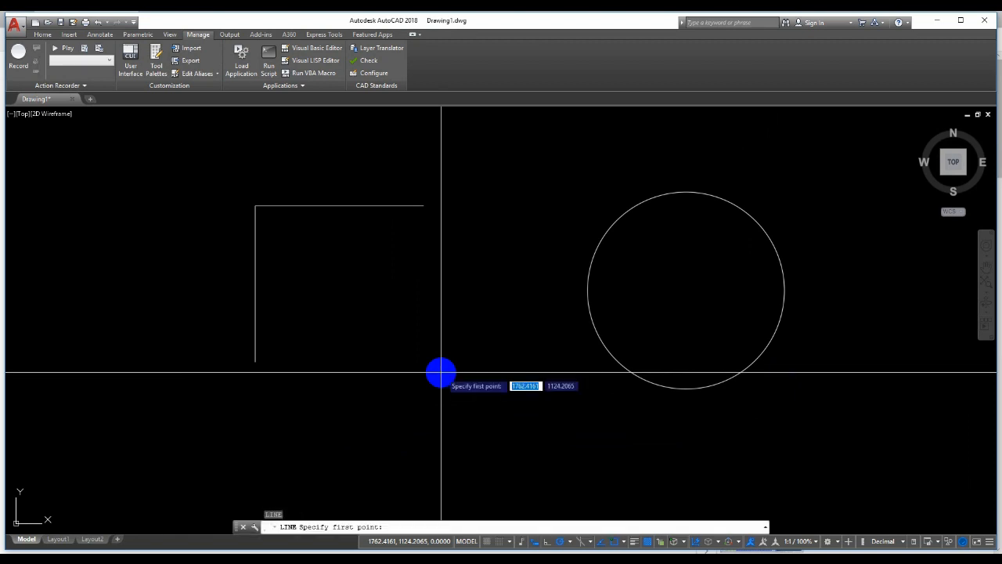
pyautogui.click(440, 372)
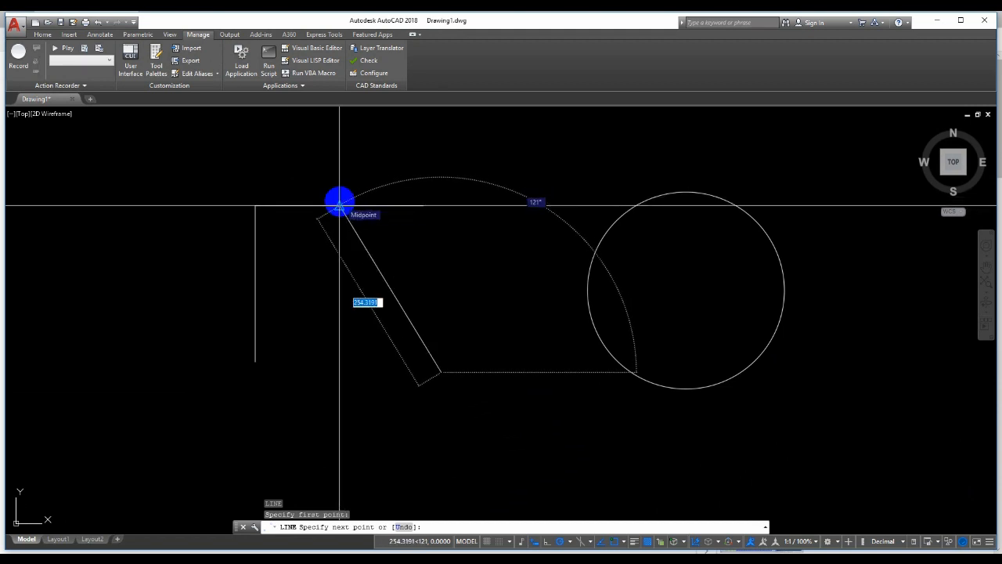
pyautogui.moveTo(335, 217); pyautogui.dragTo(409, 246, button='middle')
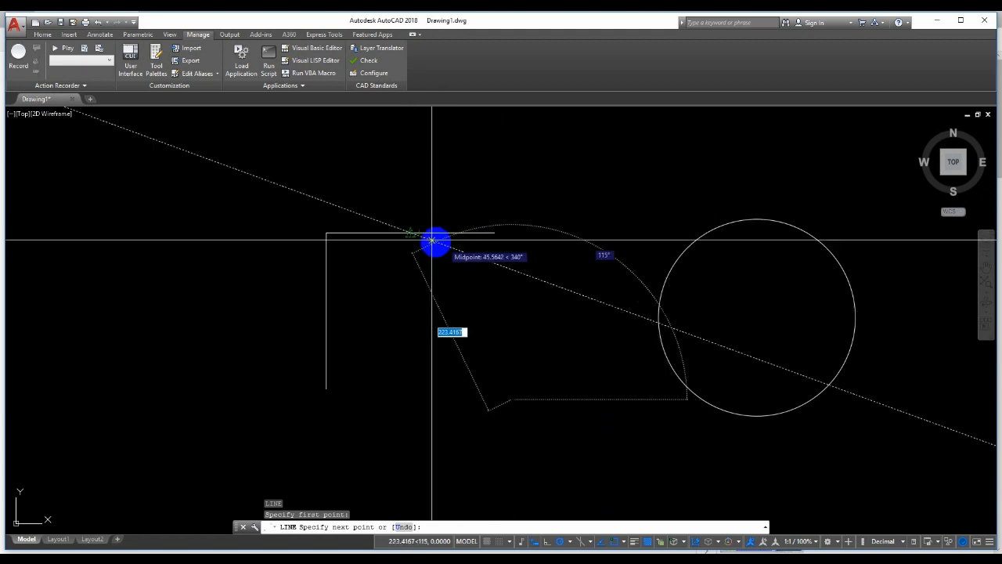
pyautogui.scroll(2, 410, 232)
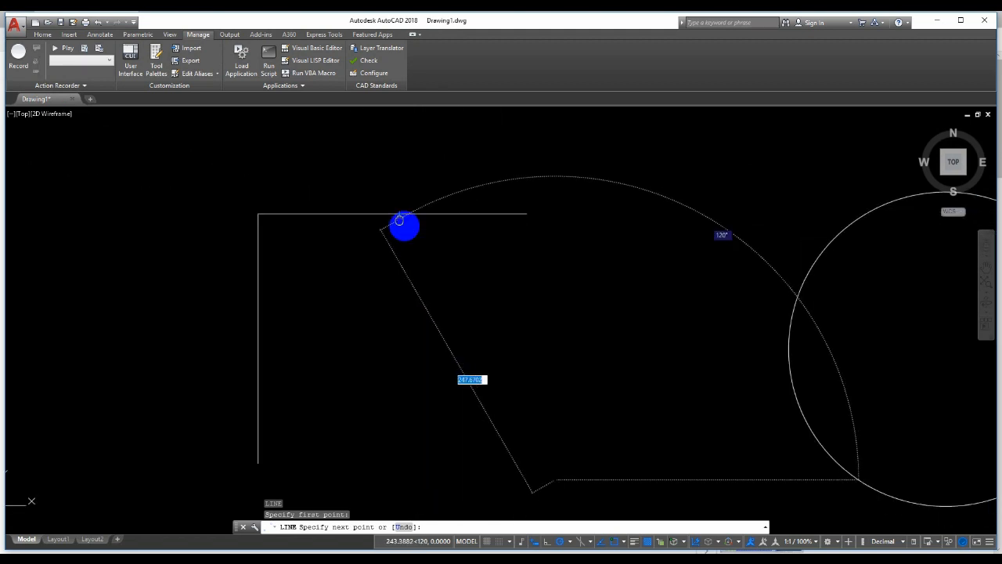
pyautogui.moveTo(405, 226); pyautogui.dragTo(375, 180, button='middle')
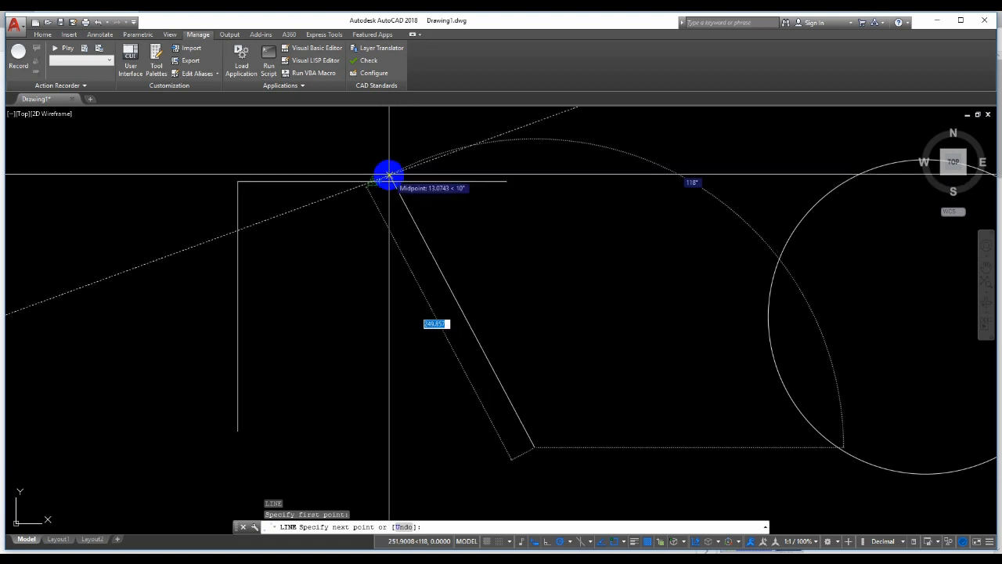
pyautogui.click(373, 182)
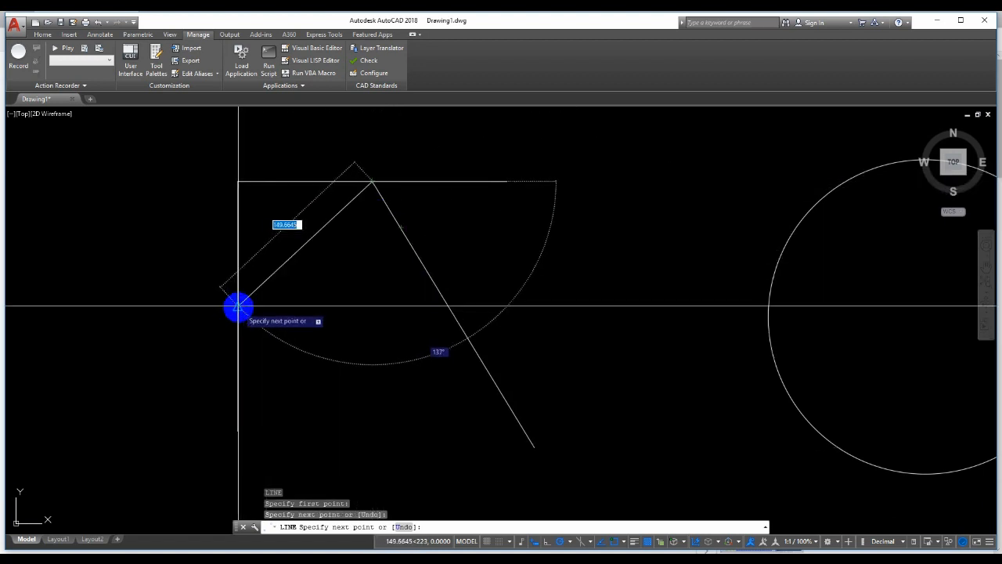
pyautogui.click(238, 306)
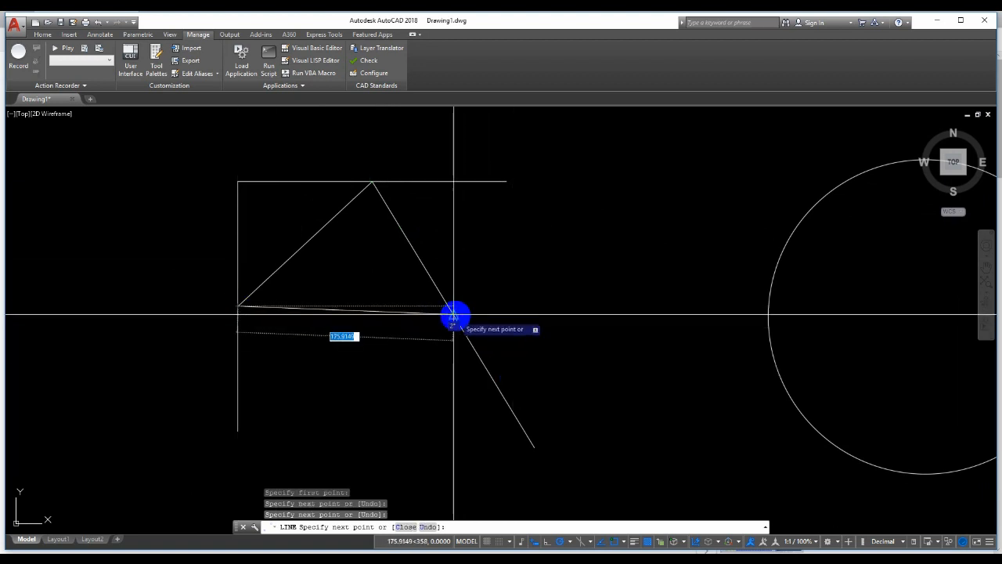
pyautogui.press('Return')
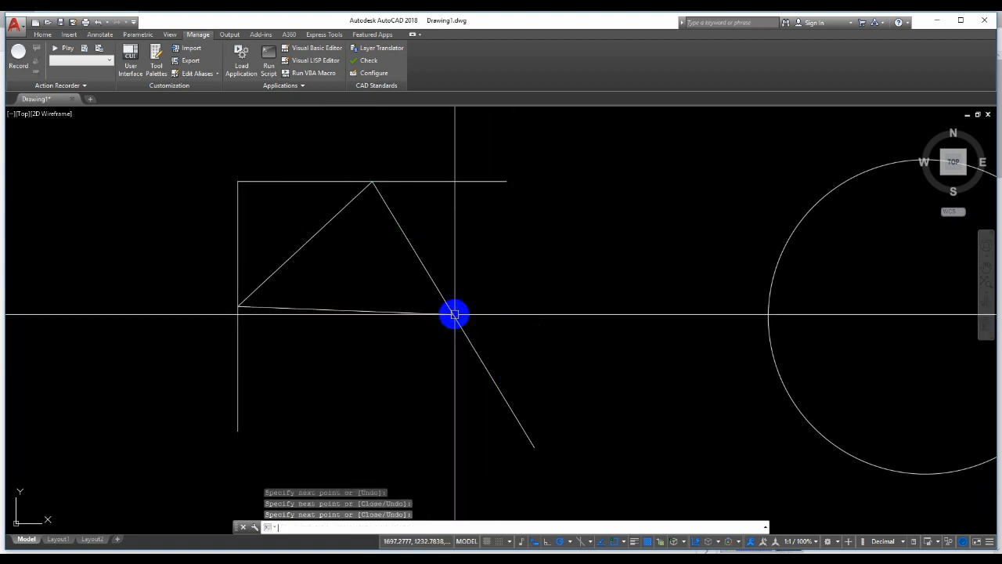
# Step: Draw a line from a free point between the vertical line and the slanted line's lower end to the horizontal line's right endpoint
pyautogui.moveTo(401, 360); pyautogui.dragTo(446, 279, button='middle')
pyautogui.moveTo(392, 308); pyautogui.dragTo(417, 292, button='middle')
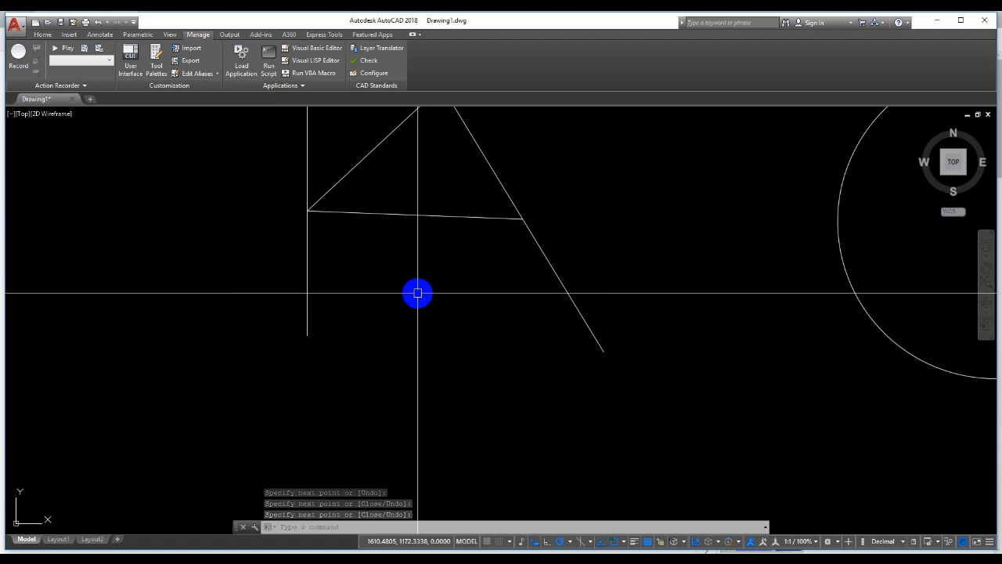
pyautogui.write('l')
pyautogui.press('Return')
pyautogui.click(472, 330)
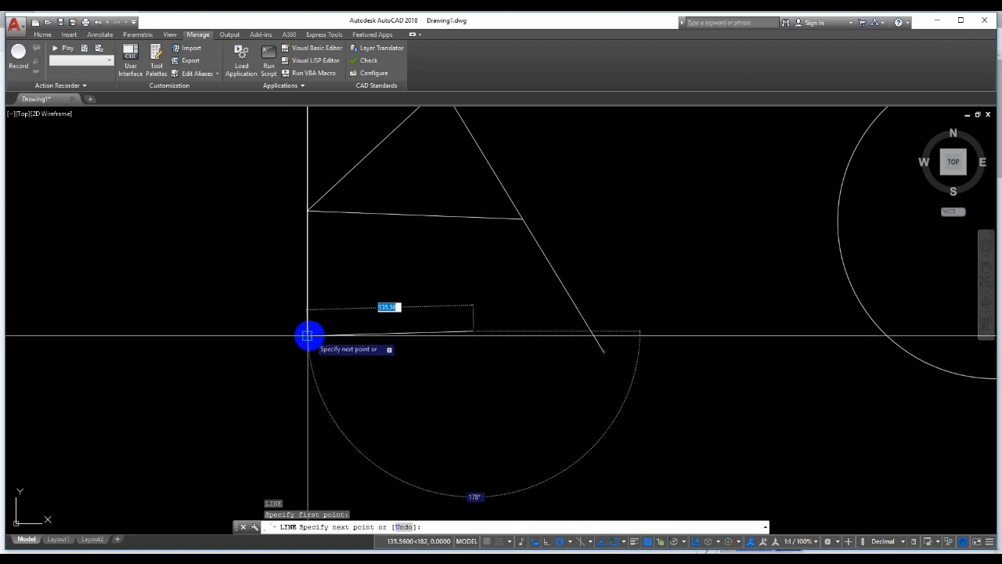
pyautogui.scroll(-2, 308, 336)
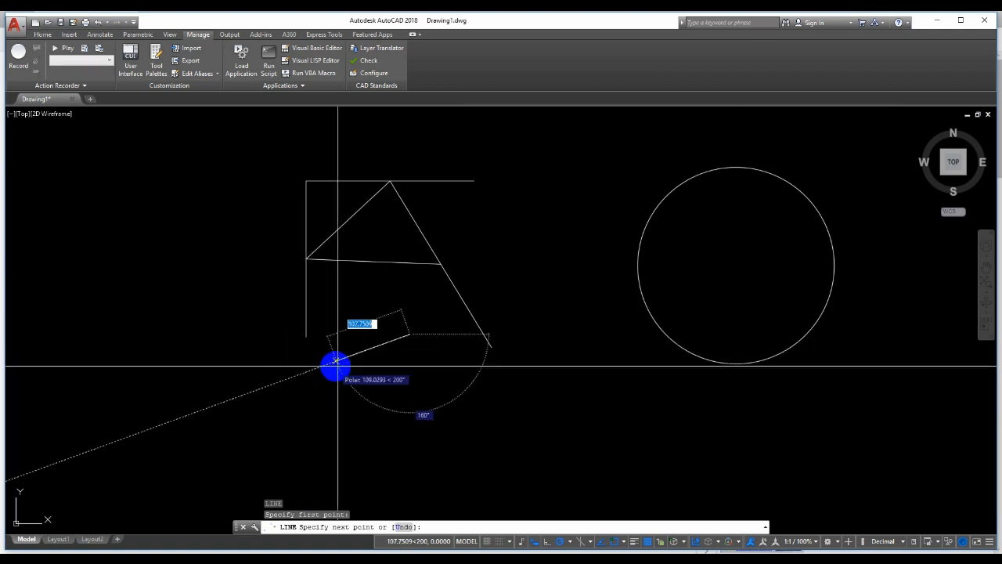
pyautogui.click(474, 182)
pyautogui.scroll(2, 472, 180)
pyautogui.press('space')
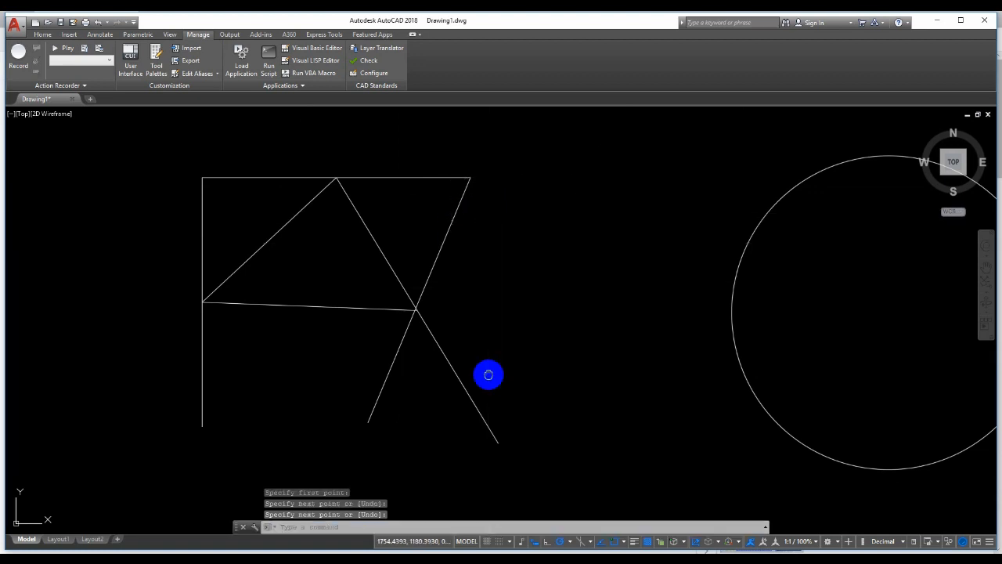
# Step: Draw a line joining the lower endpoint of the newest slanted line to the lower endpoint of the vertical line
pyautogui.moveTo(487, 376); pyautogui.dragTo(556, 233, button='middle')
pyautogui.press('space')
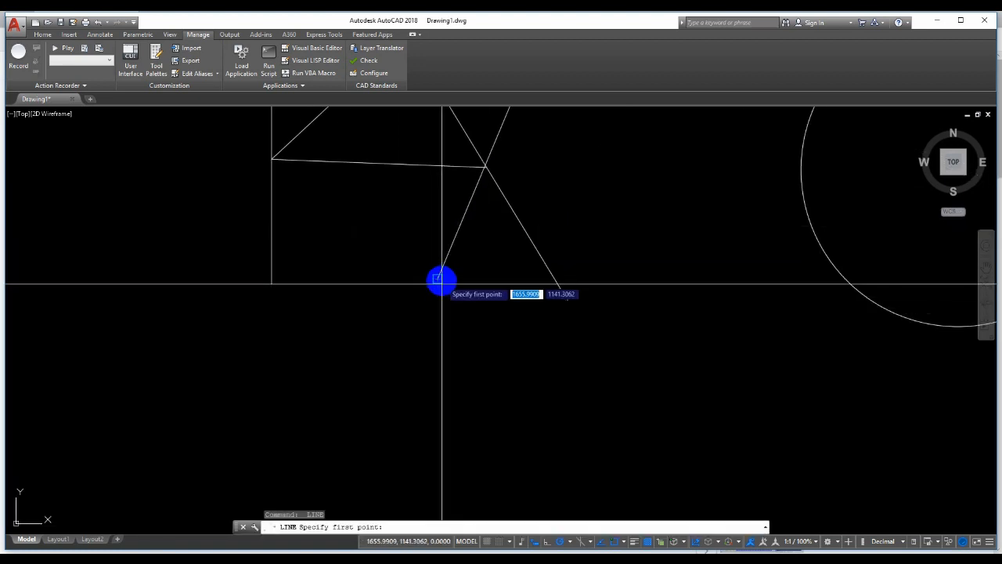
pyautogui.click(437, 279)
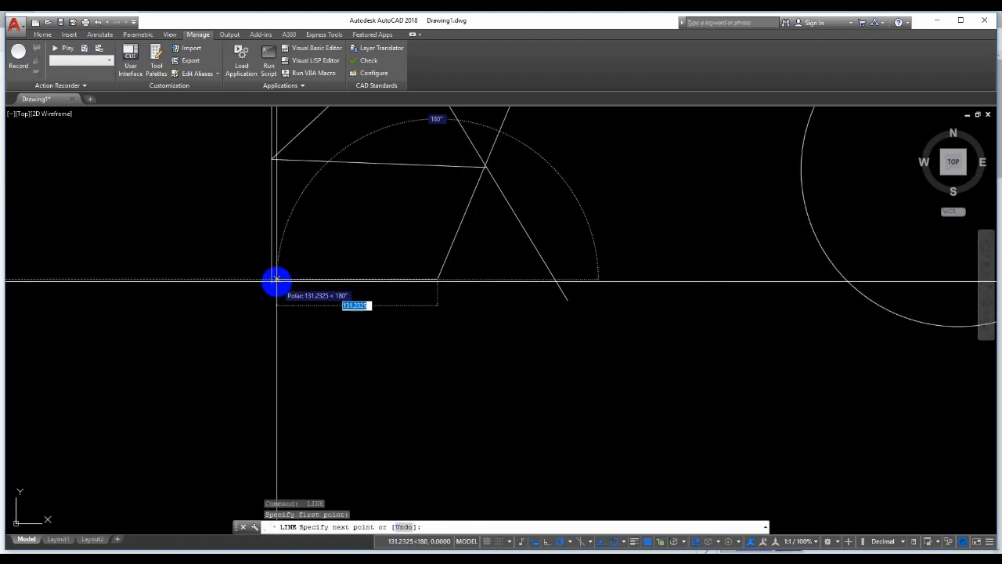
pyautogui.press('space')
pyautogui.scroll(-2, 407, 315)
pyautogui.moveTo(407, 315)
pyautogui.mouseDown(button='middle')
pyautogui.moveTo(442, 349)
pyautogui.moveTo(500, 284)
pyautogui.moveTo(406, 372)
pyautogui.moveTo(517, 331)
pyautogui.mouseUp(button='middle')
pyautogui.scroll(2, 422, 328)
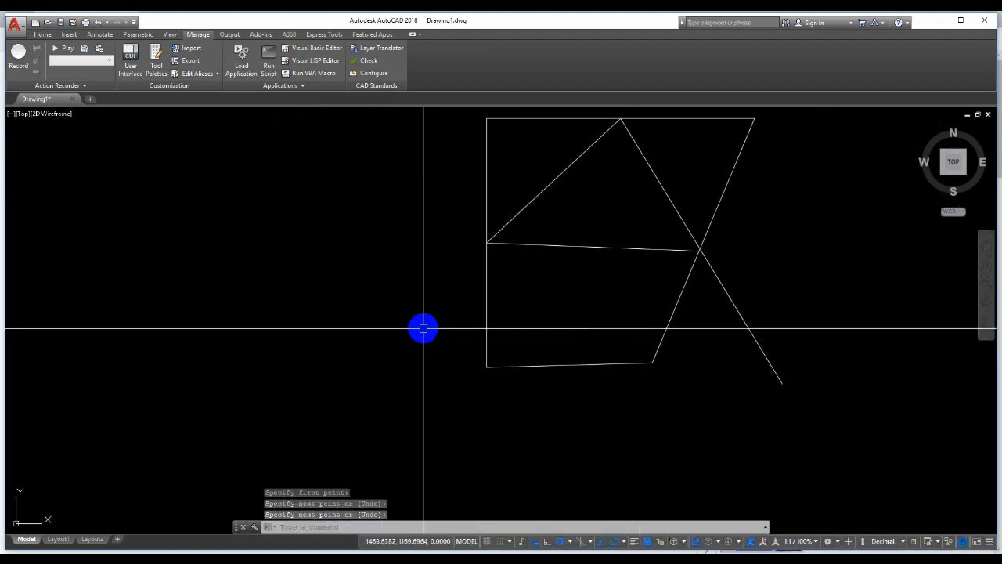
pyautogui.moveTo(423, 329); pyautogui.dragTo(416, 331, button='middle')
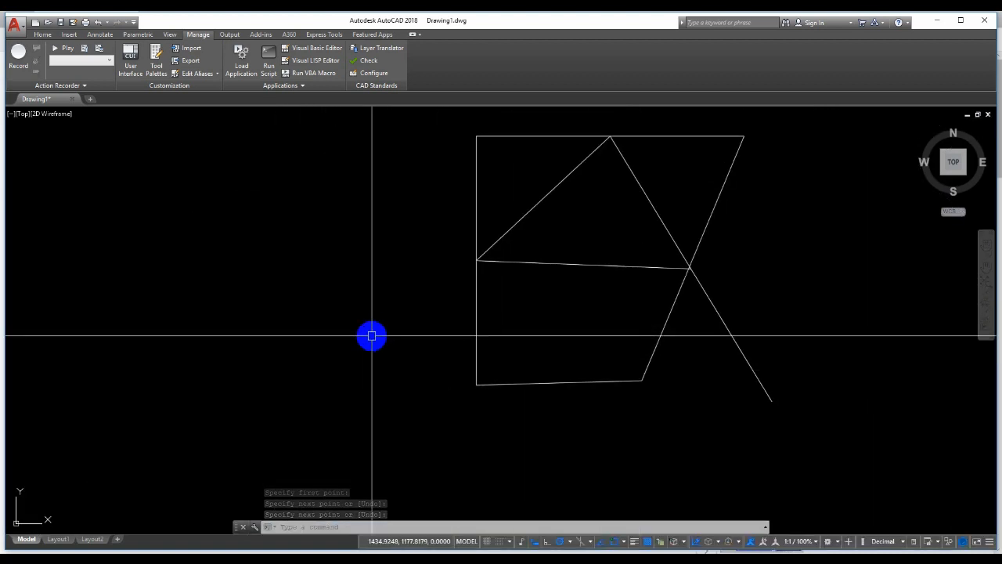
# Step: Draw a horizontal line about 137 units long from a free point left of the vertical line, ending perpendicular to that line
pyautogui.press('space')
pyautogui.click(307, 337)
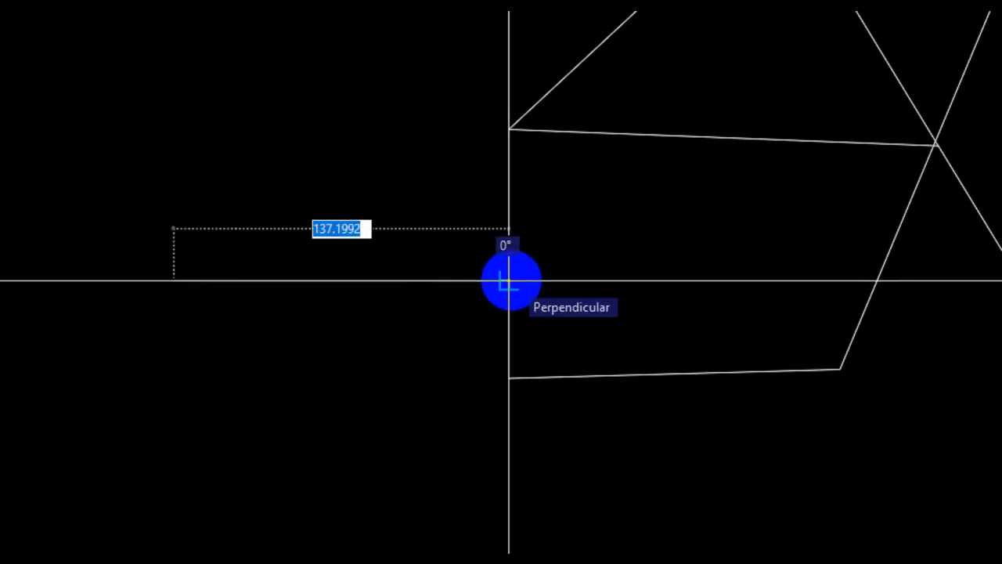
pyautogui.click(509, 279)
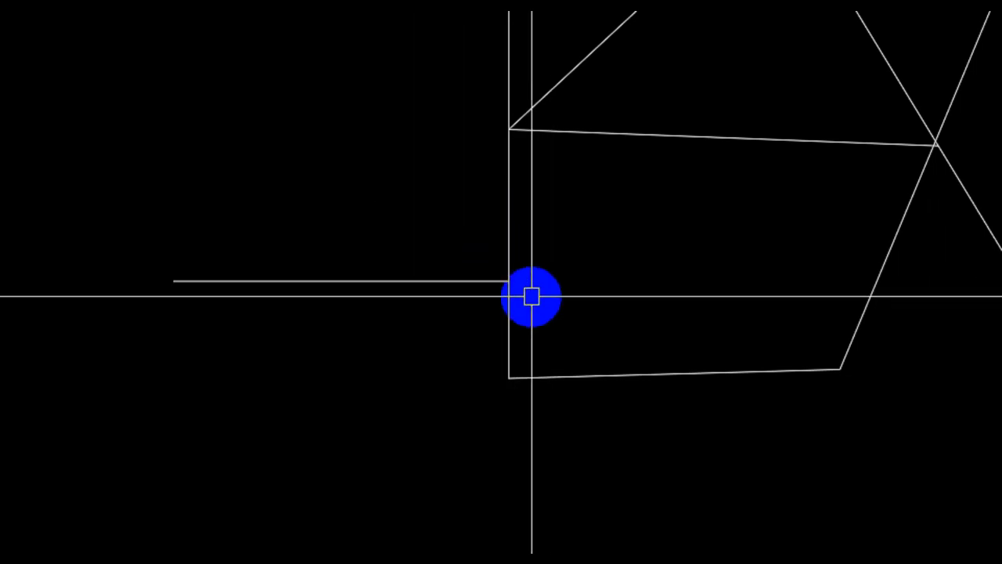
# Step: Draw connected lines from the perpendicular line's free end straight down, level with the vertical line's lower endpoint, and across to that endpoint
pyautogui.moveTo(559, 306)
pyautogui.mouseDown(button='middle')
pyautogui.moveTo(492, 316)
pyautogui.moveTo(541, 272)
pyautogui.moveTo(548, 353)
pyautogui.moveTo(630, 281)
pyautogui.mouseUp(button='middle')
pyautogui.moveTo(491, 389); pyautogui.dragTo(569, 331, button='middle')
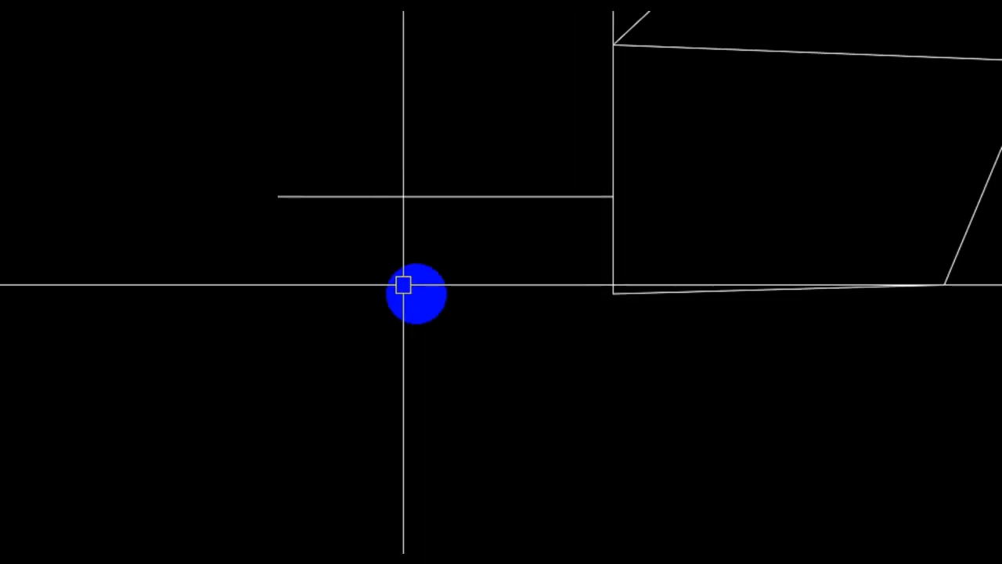
pyautogui.write('l')
pyautogui.press('Return')
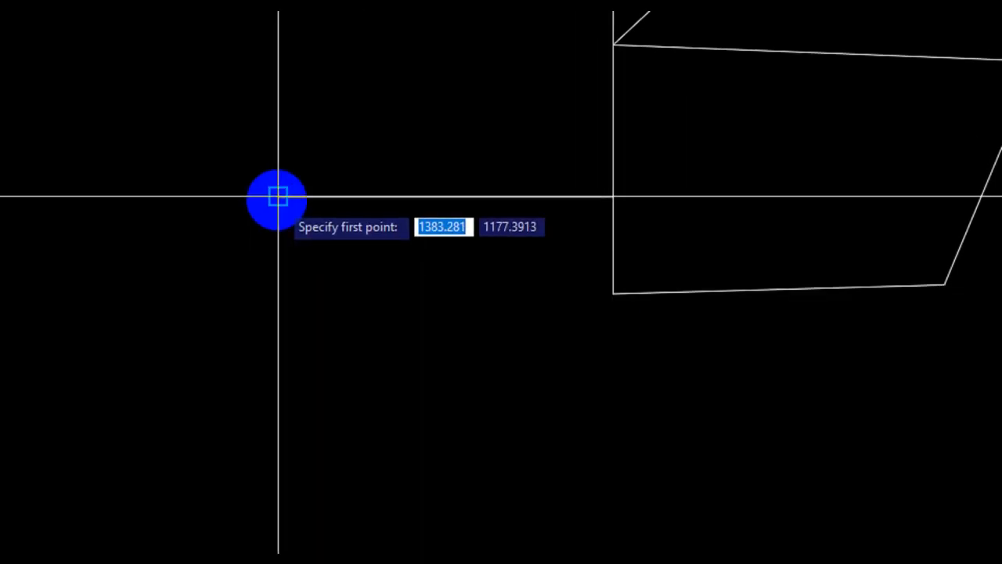
pyautogui.click(278, 197)
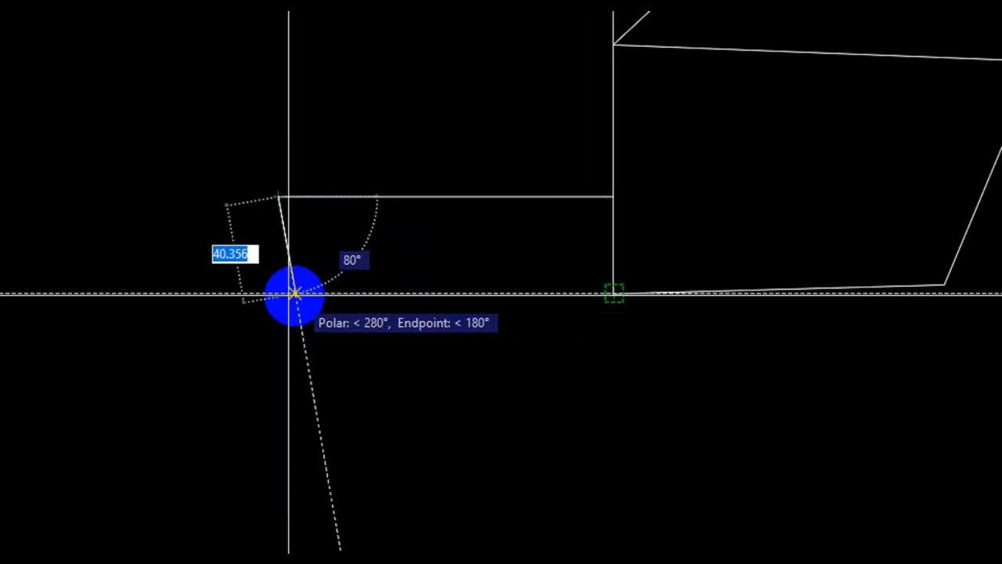
pyautogui.click(277, 294)
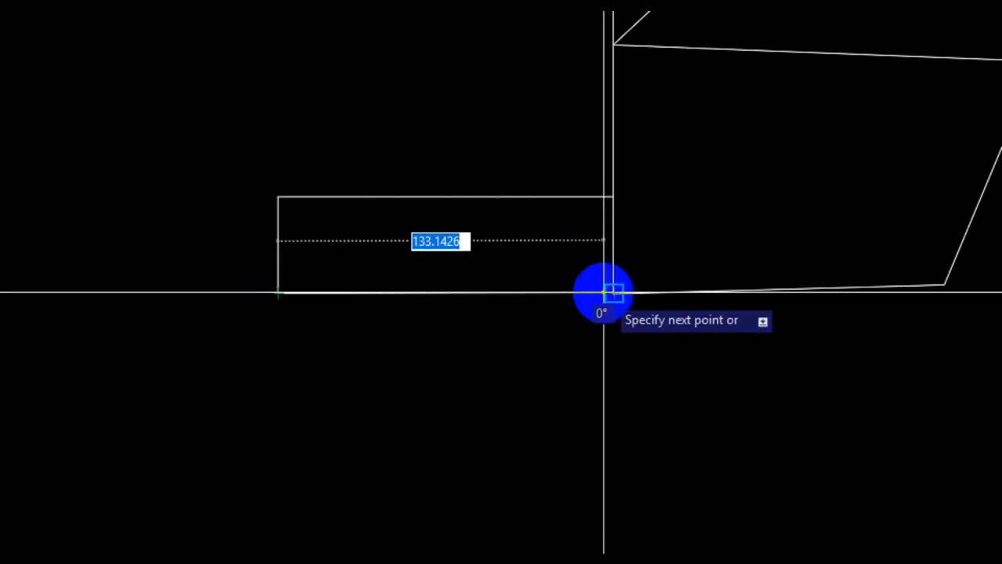
pyautogui.scroll(5, 604, 290)
pyautogui.scroll(-3, 651, 256)
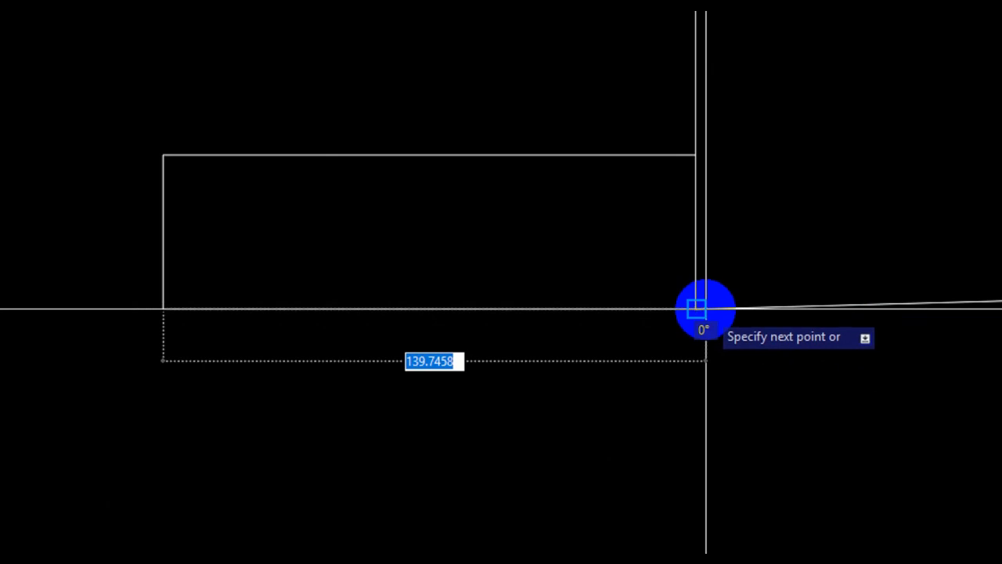
pyautogui.click(696, 309)
pyautogui.press('Escape')
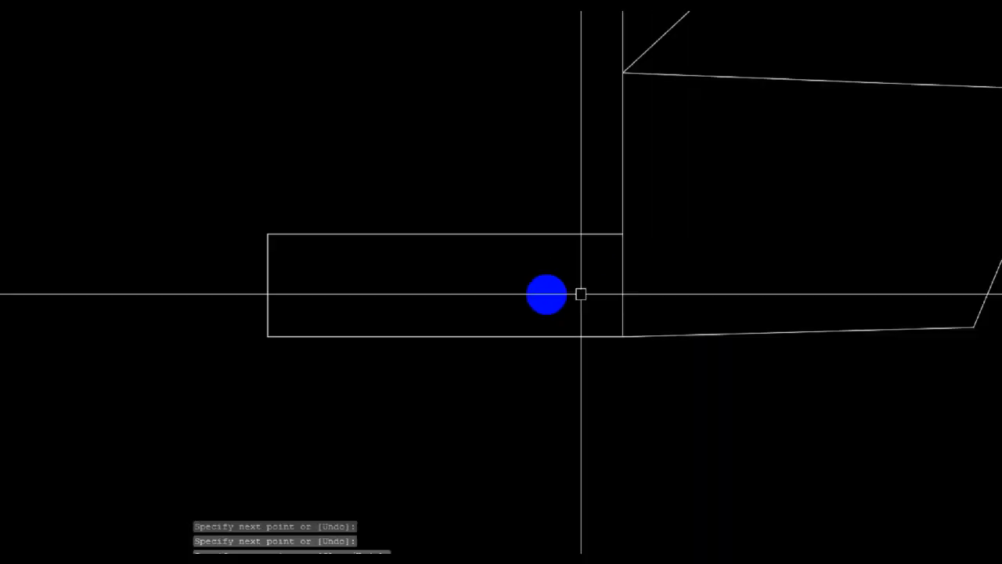
pyautogui.scroll(-2, 581, 293)
pyautogui.moveTo(589, 329); pyautogui.dragTo(477, 310, button='middle')
pyautogui.moveTo(711, 319); pyautogui.dragTo(424, 398, button='middle')
pyautogui.moveTo(852, 317); pyautogui.dragTo(500, 227, button='middle')
pyautogui.scroll(-4, 501, 227)
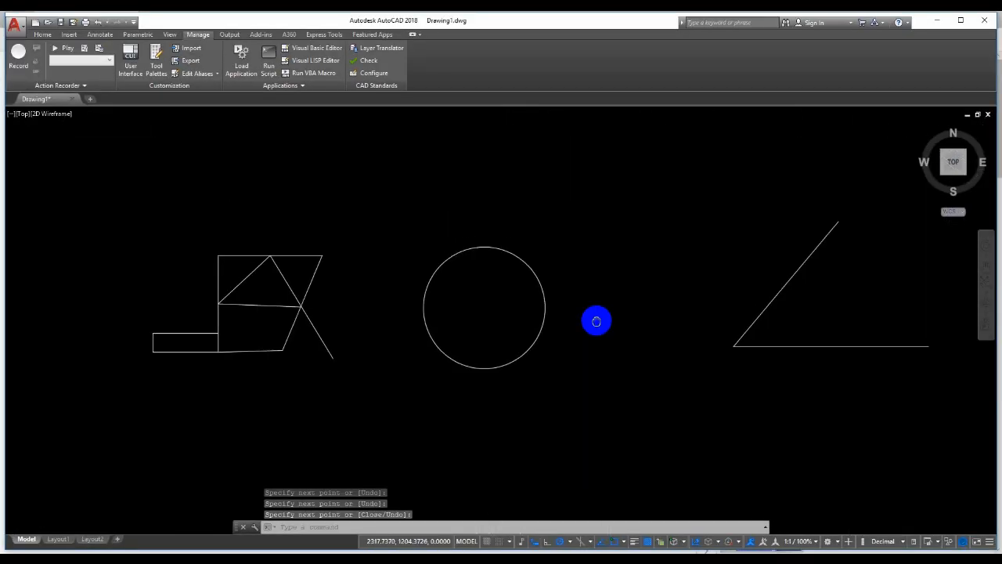
pyautogui.write('l')
pyautogui.press('Return')
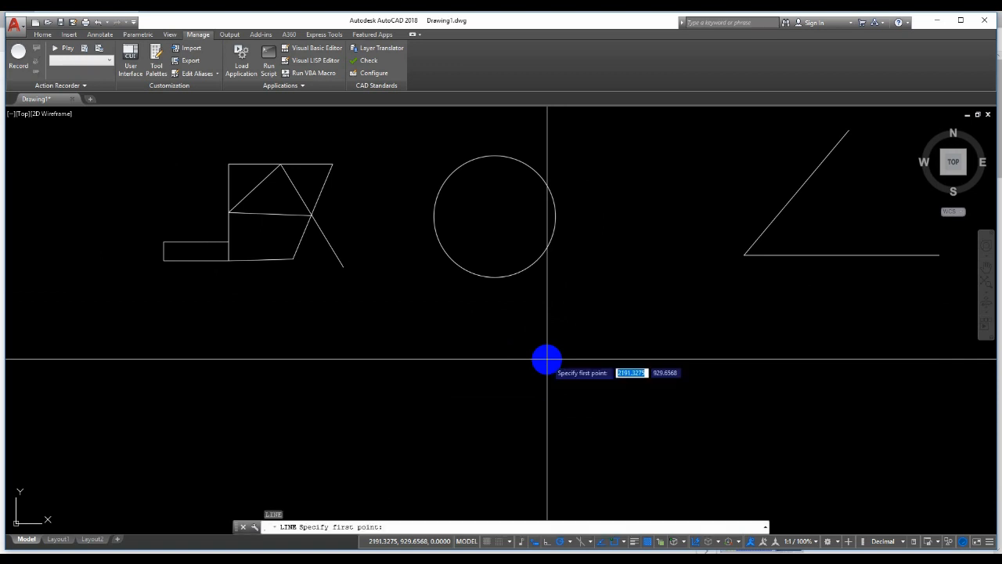
pyautogui.click(547, 358)
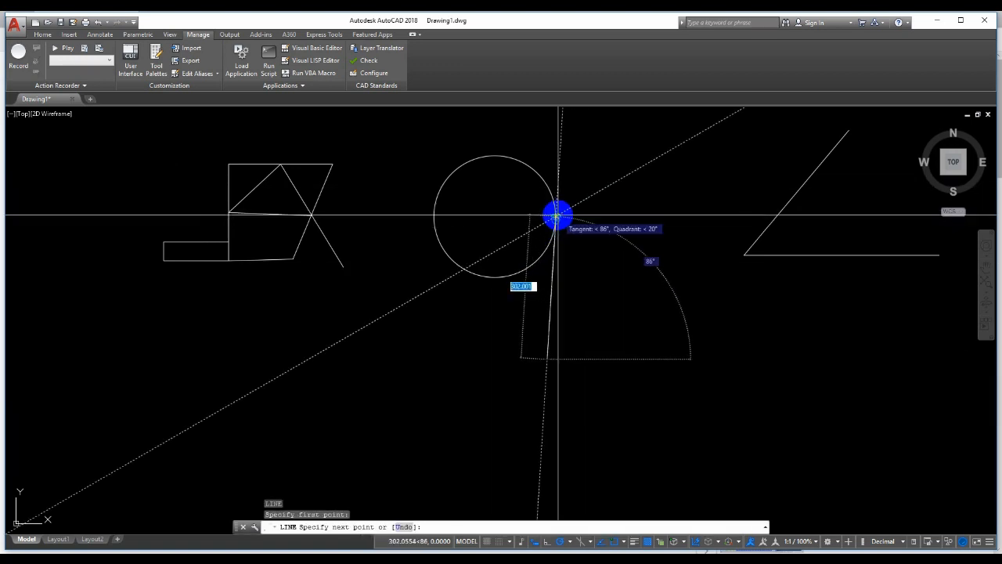
pyautogui.scroll(5, 555, 227)
pyautogui.scroll(-5, 560, 274)
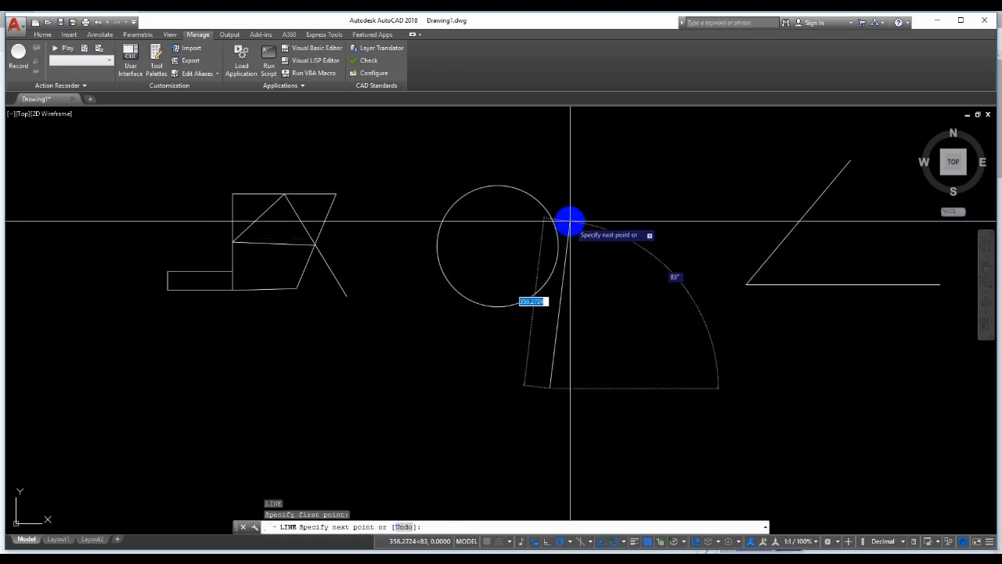
pyautogui.scroll(5, 559, 250)
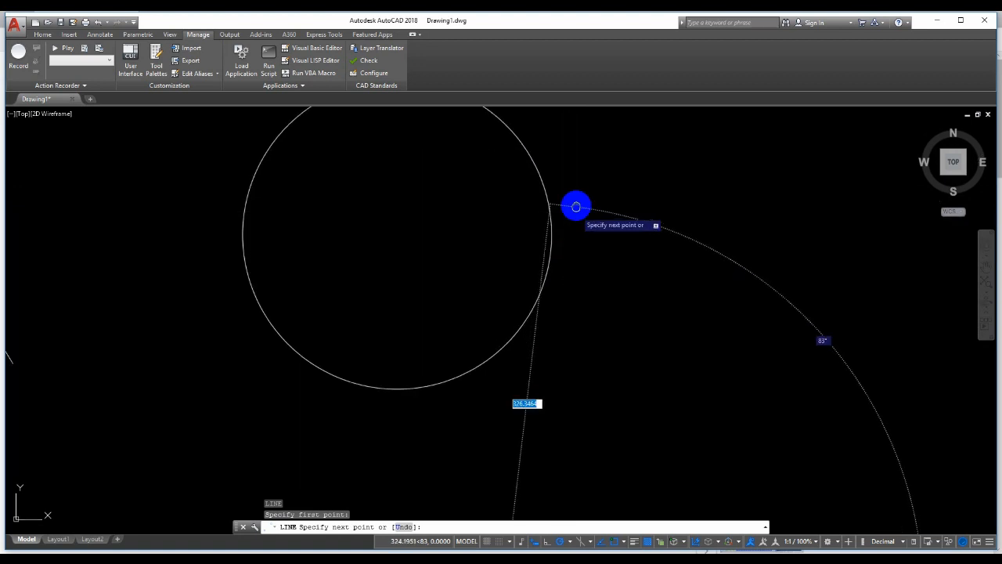
pyautogui.scroll(-3, 571, 213)
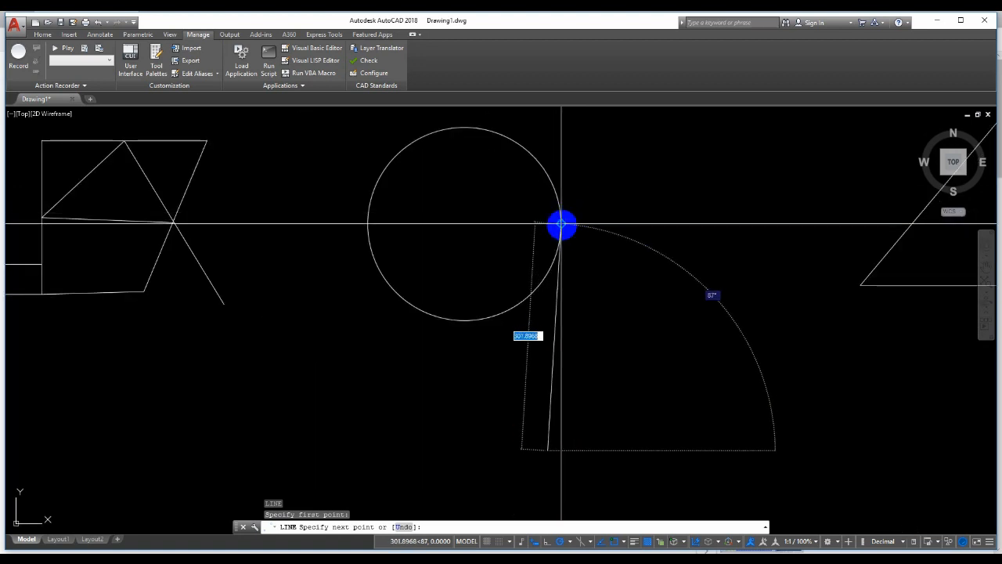
pyautogui.press('Escape')
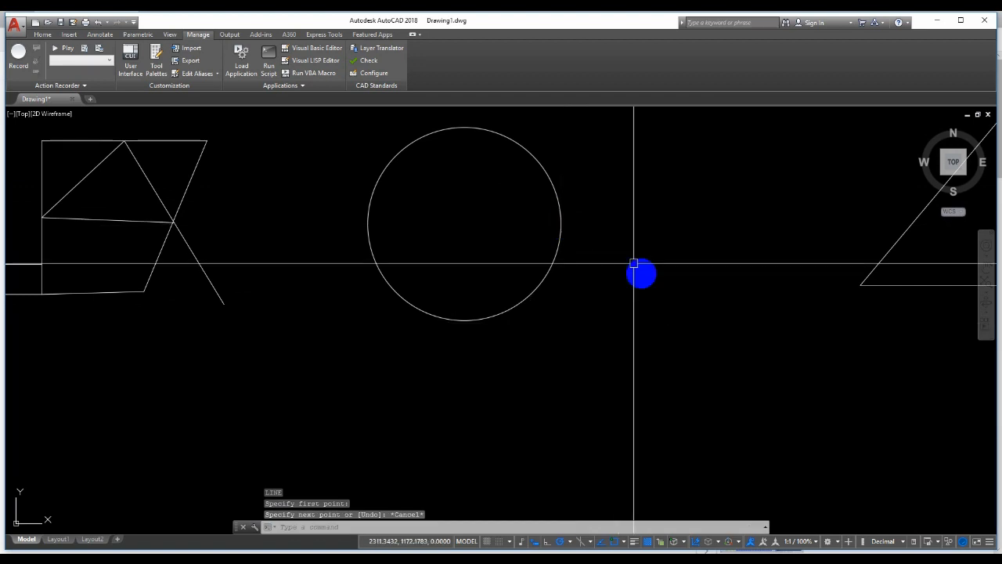
# Step: Draw a closed four-sided shape inside the circle by joining its top, left, bottom and right quadrant points with lines
pyautogui.write('l')
pyautogui.press('Return')
pyautogui.click(465, 127)
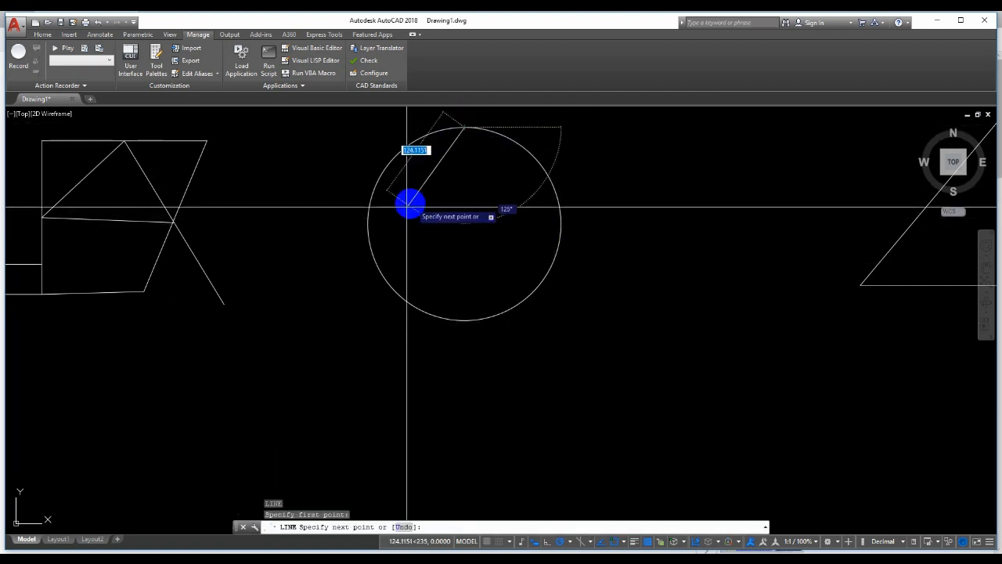
pyautogui.click(366, 224)
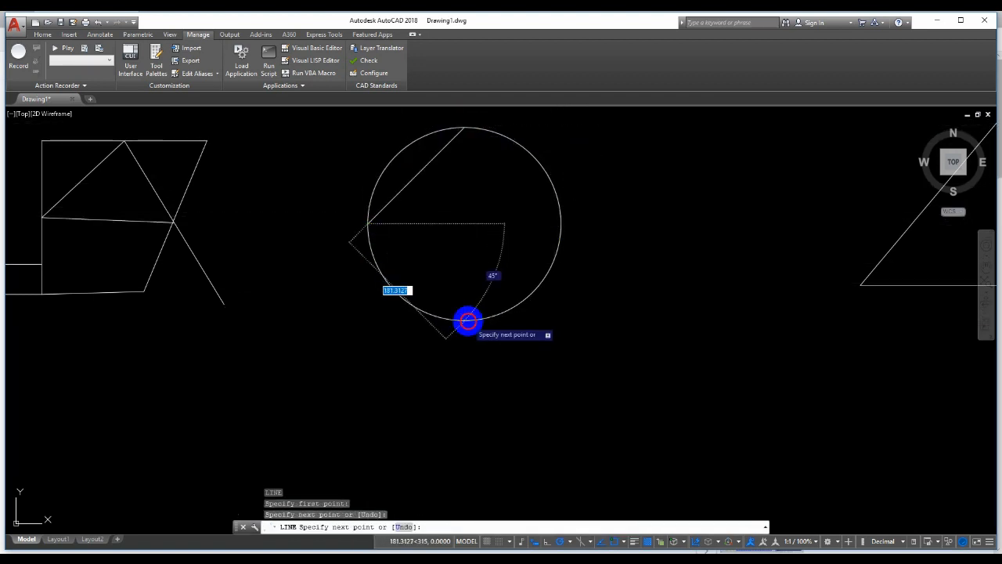
pyautogui.click(465, 320)
pyautogui.click(561, 223)
pyautogui.click(467, 127)
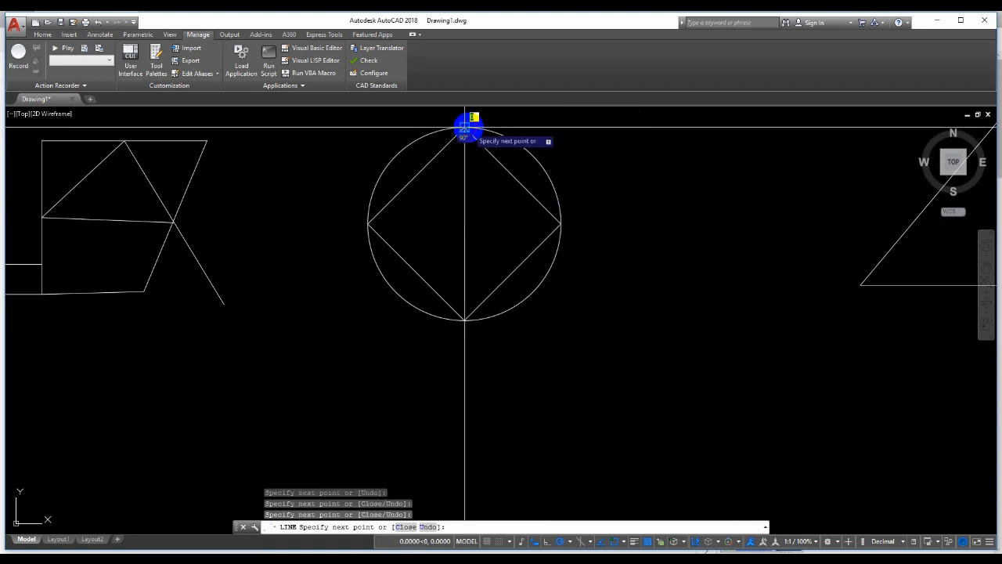
pyautogui.press('Return')
# Step: Draw a line from a free point to the right of the circle to a tangent point on the circle's upper right side
pyautogui.moveTo(585, 209)
pyautogui.mouseDown(button='middle')
pyautogui.moveTo(550, 259)
pyautogui.moveTo(627, 267)
pyautogui.moveTo(579, 242)
pyautogui.mouseUp(button='middle')
pyautogui.scroll(-2, 550, 259)
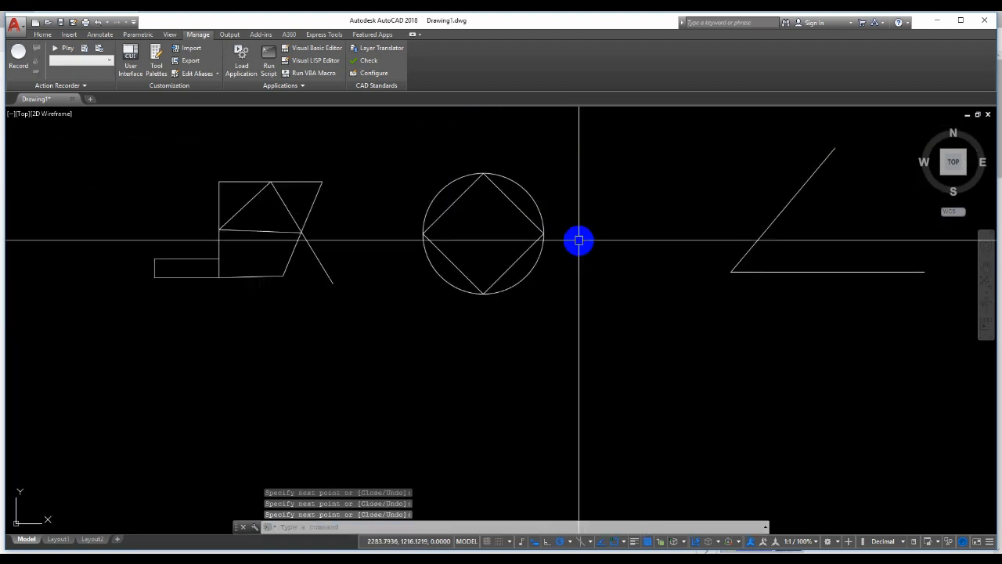
pyautogui.press('l')
pyautogui.press('Return')
pyautogui.click(603, 245)
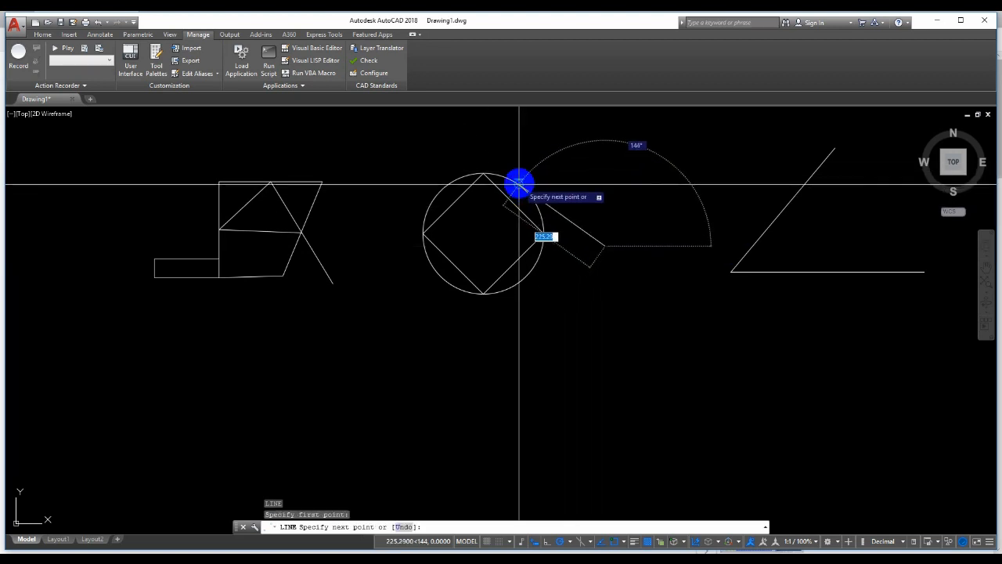
pyautogui.click(522, 188)
pyautogui.press('Return')
# Step: Draw a second tangent line from the first tangent line's outer endpoint to the circle's lower right side
pyautogui.scroll(2, 536, 234)
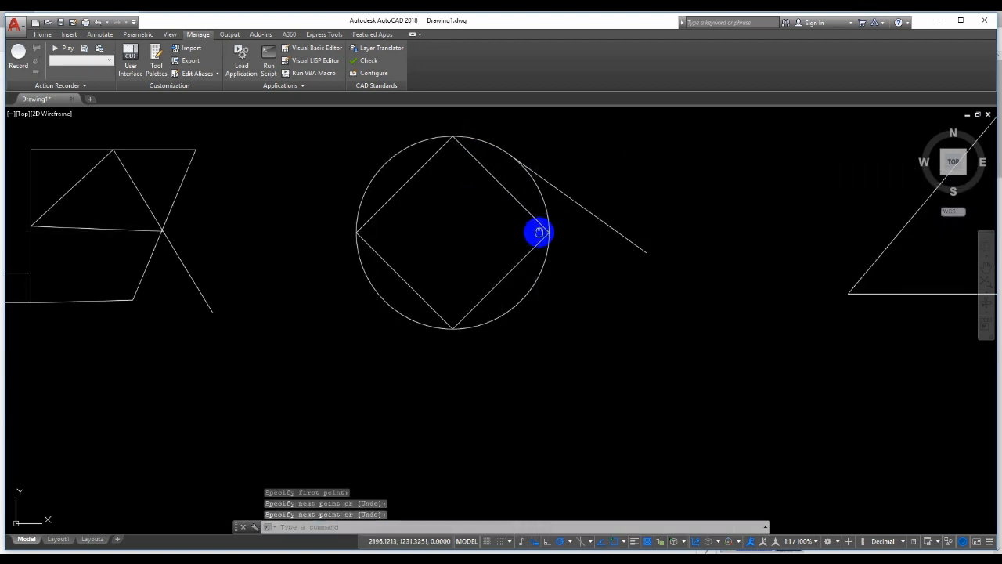
pyautogui.press('Return')
pyautogui.click(646, 251)
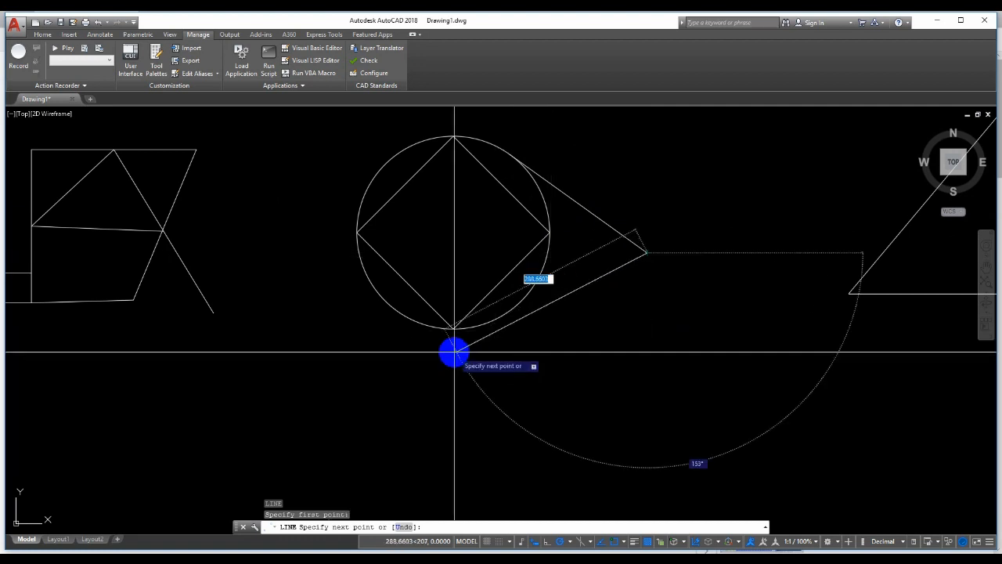
pyautogui.click(492, 320)
pyautogui.press('Return')
pyautogui.scroll(-2, 624, 295)
pyautogui.moveTo(709, 233)
pyautogui.mouseDown(button='middle')
pyautogui.moveTo(623, 296)
pyautogui.moveTo(557, 240)
pyautogui.mouseUp(button='middle')
pyautogui.moveTo(793, 209); pyautogui.dragTo(773, 275, button='middle')
pyautogui.moveTo(394, 283); pyautogui.dragTo(564, 258, button='middle')
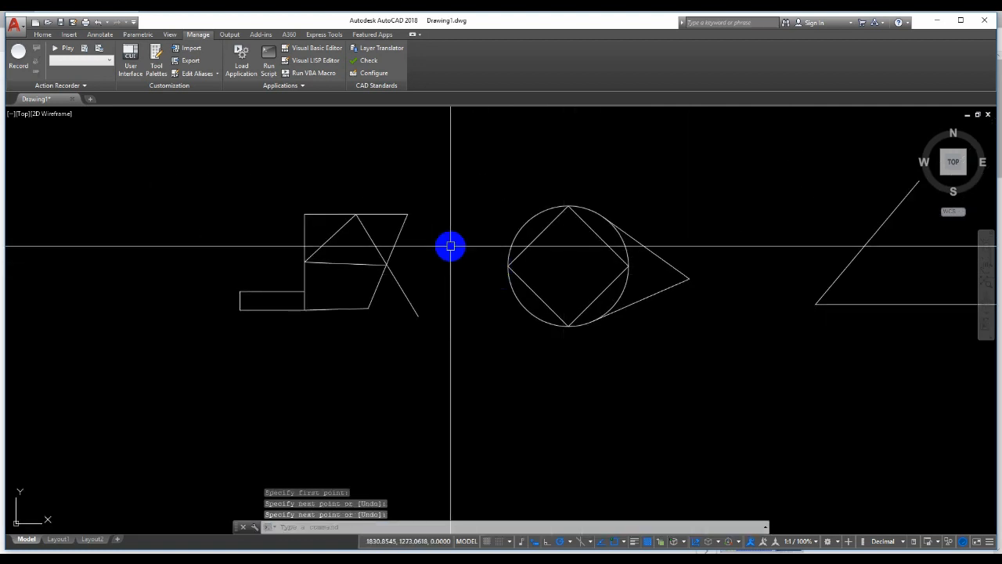
pyautogui.moveTo(449, 258)
pyautogui.mouseDown(button='middle')
pyautogui.moveTo(428, 369)
pyautogui.moveTo(426, 298)
pyautogui.mouseUp(button='middle')
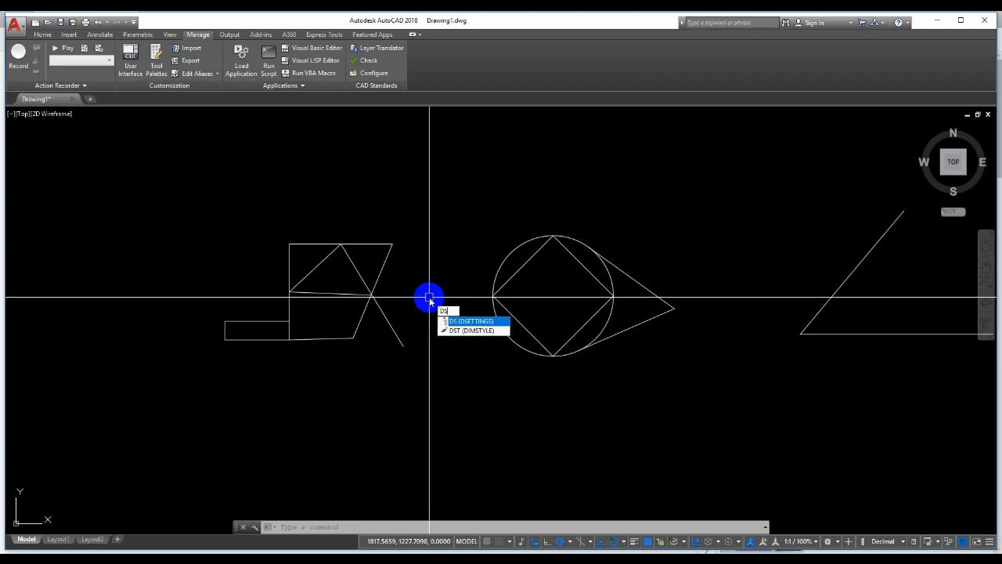
# Step: Enable the Center object snap in the drafting settings
pyautogui.press('Return')
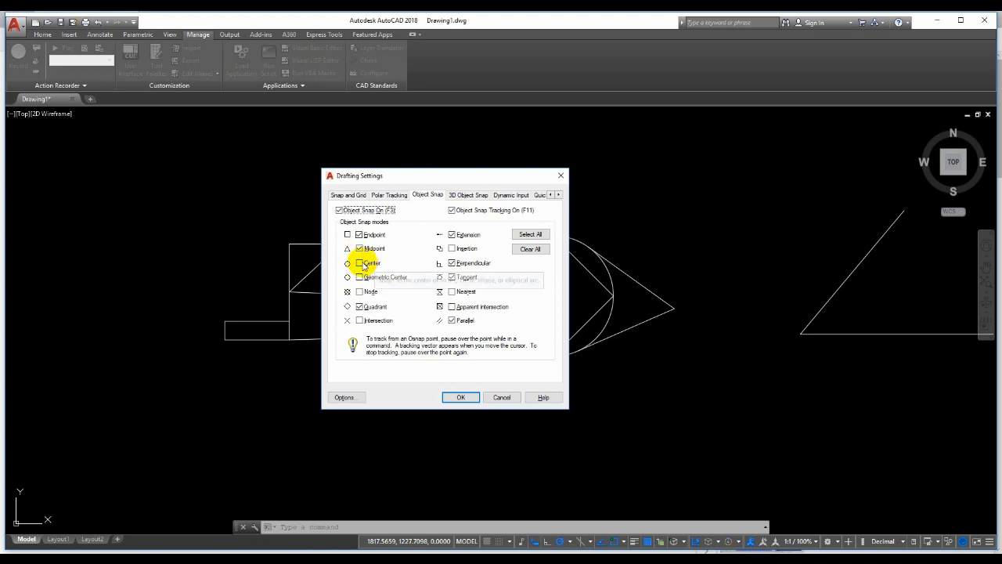
pyautogui.click(359, 263)
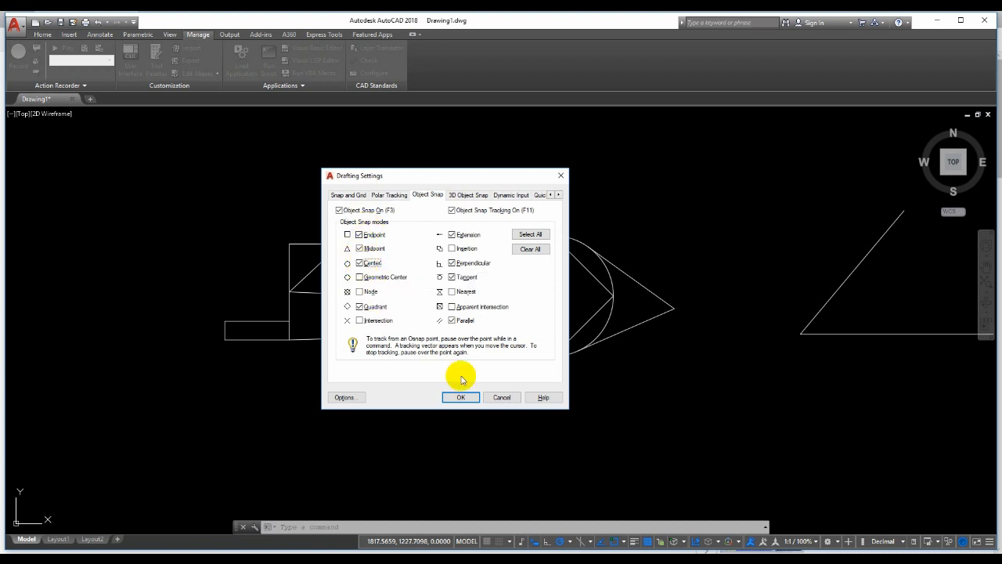
pyautogui.click(471, 402)
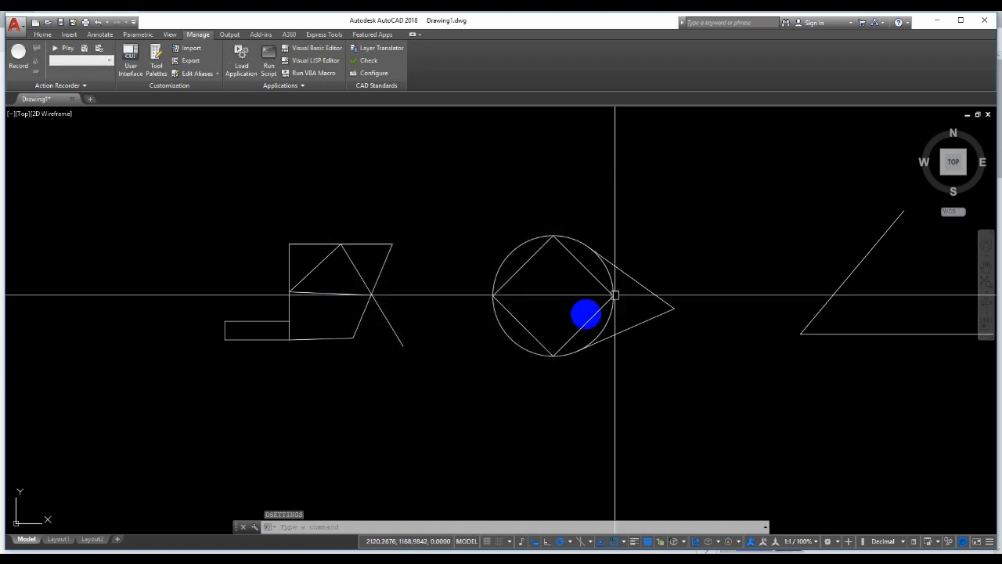
# Step: Draw a line about 321 units long from a free point below and right of the circle to the circle's center
pyautogui.moveTo(601, 351); pyautogui.dragTo(543, 277, button='middle')
pyautogui.scroll(2, 540, 277)
pyautogui.write('l')
pyautogui.press('Return')
pyautogui.click(606, 381)
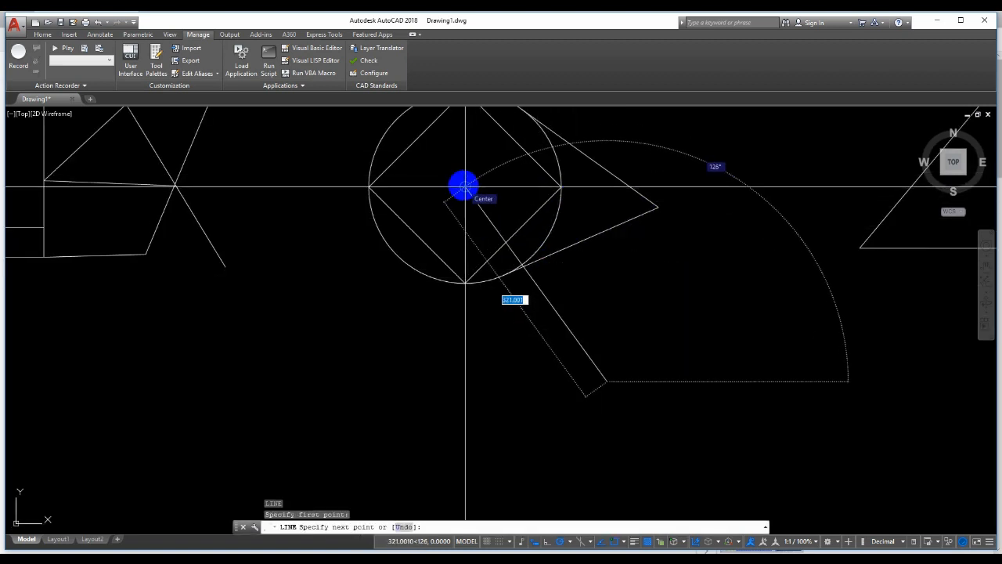
pyautogui.click(465, 187)
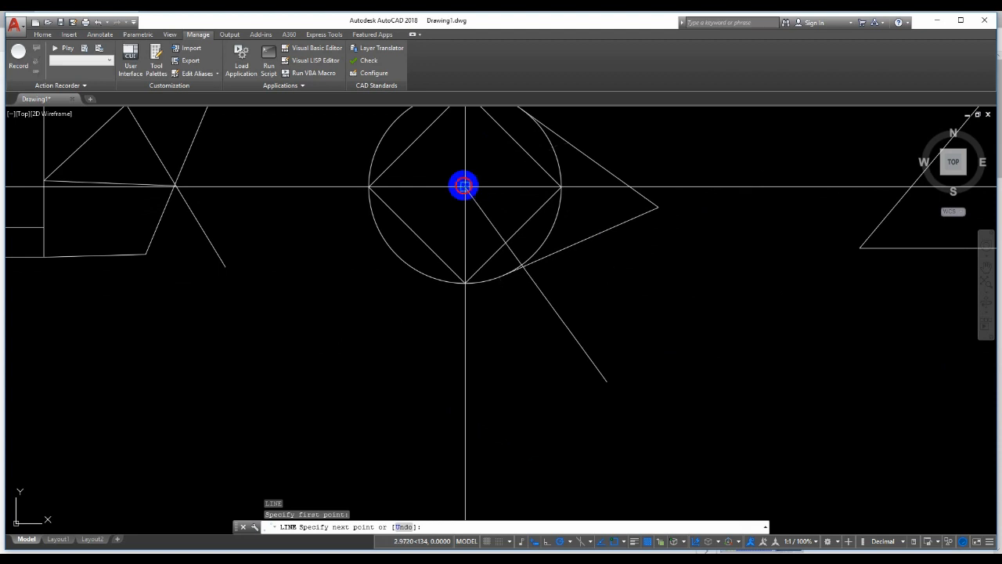
pyautogui.press('Return')
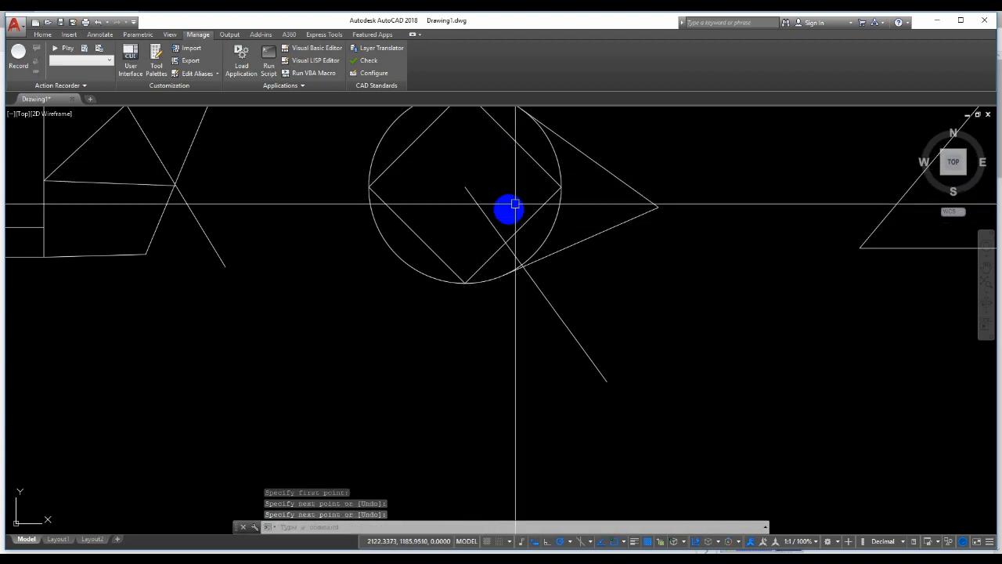
pyautogui.scroll(-2, 537, 264)
pyautogui.scroll(2, 521, 273)
pyautogui.moveTo(523, 272); pyautogui.dragTo(523, 199, button='middle')
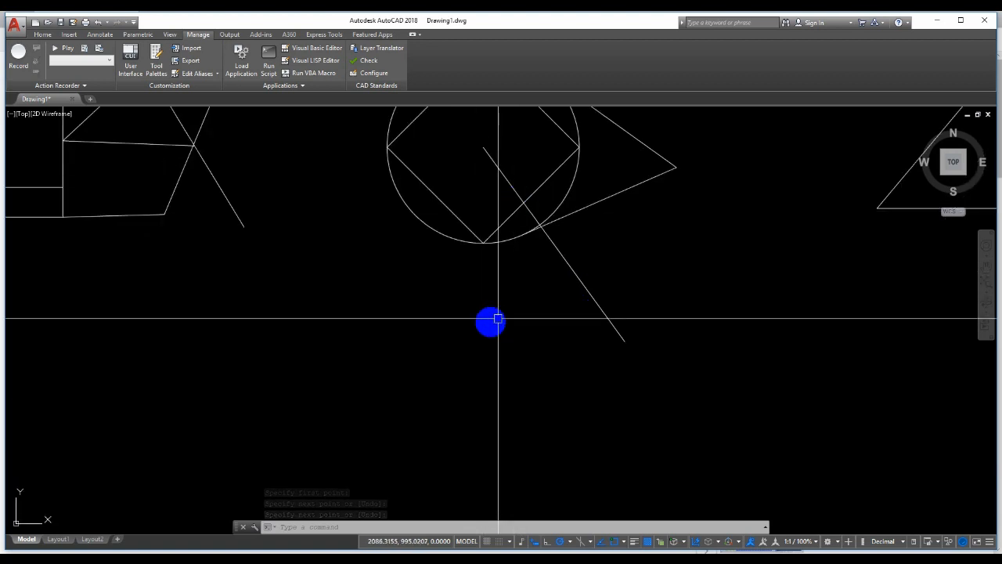
pyautogui.scroll(-2, 345, 300)
pyautogui.moveTo(345, 300); pyautogui.dragTo(551, 313, button='middle')
pyautogui.moveTo(968, 318); pyautogui.dragTo(478, 326, button='middle')
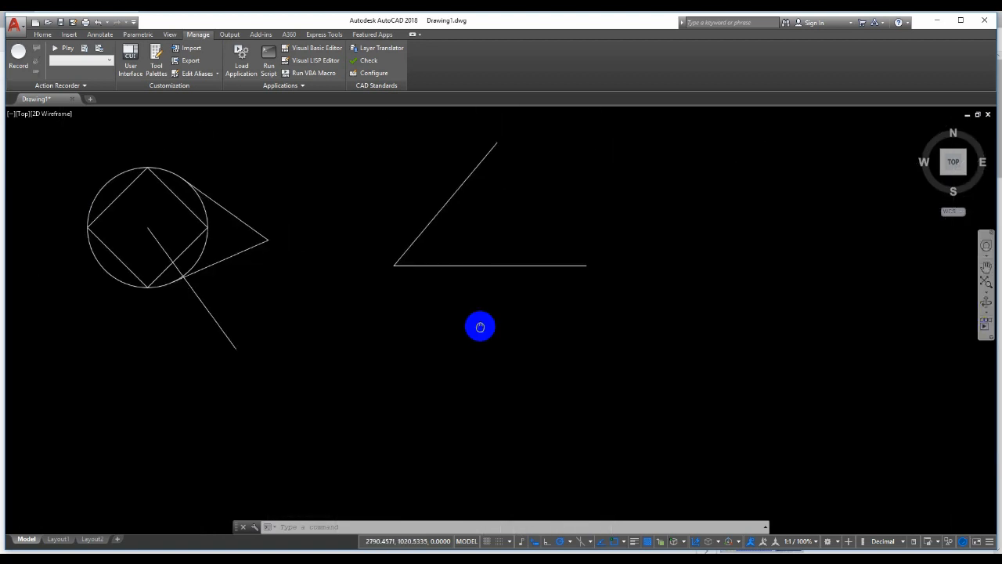
pyautogui.moveTo(358, 318); pyautogui.dragTo(586, 336, button='middle')
pyautogui.moveTo(265, 274); pyautogui.dragTo(459, 308, button='middle')
pyautogui.moveTo(535, 371); pyautogui.dragTo(535, 355, button='middle')
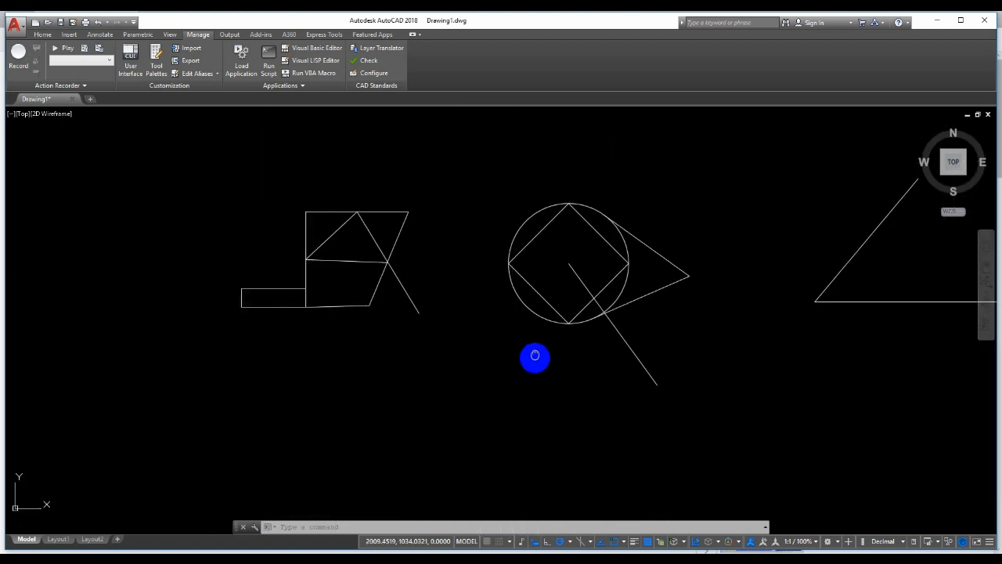
pyautogui.moveTo(421, 248)
pyautogui.mouseDown(button='middle')
pyautogui.moveTo(423, 323)
pyautogui.moveTo(423, 285)
pyautogui.mouseUp(button='middle')
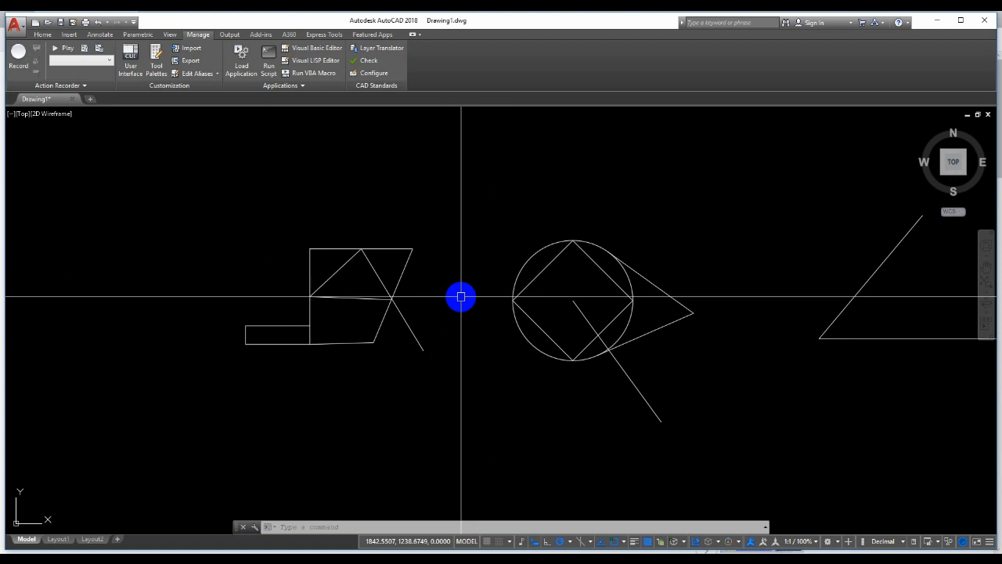
# Step: Open the drafting settings to review the object snap modes, and close them with the settings accepted
pyautogui.write('s')
pyautogui.press('Return')
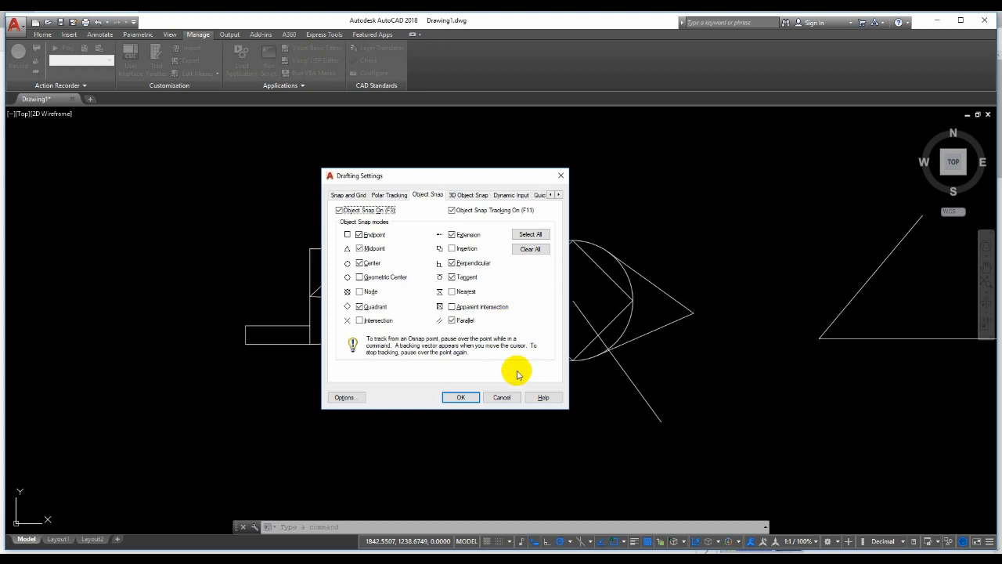
pyautogui.click(461, 396)
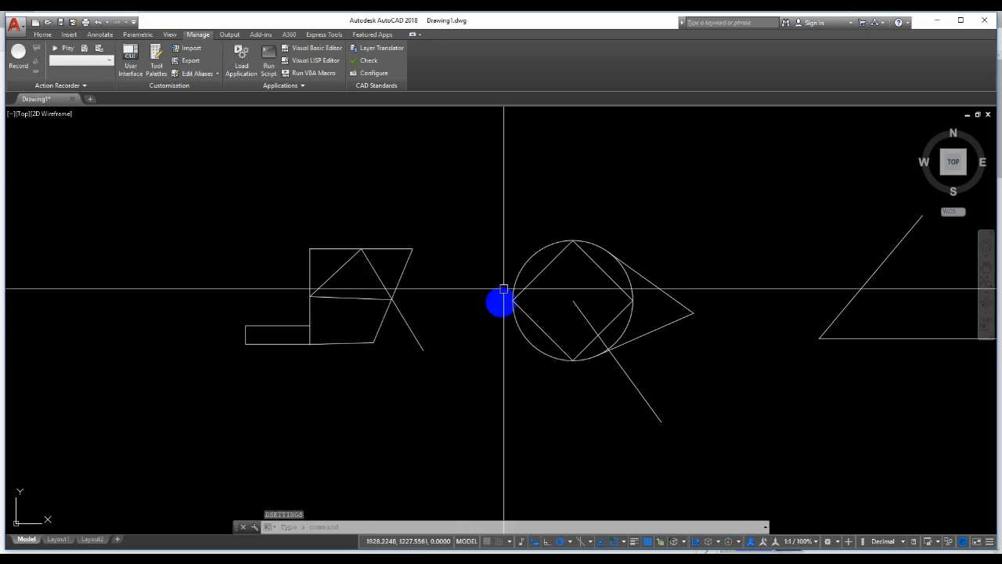
pyautogui.moveTo(501, 300)
pyautogui.mouseDown(button='middle')
pyautogui.moveTo(477, 409)
pyautogui.moveTo(497, 273)
pyautogui.moveTo(462, 358)
pyautogui.moveTo(540, 343)
pyautogui.mouseUp(button='middle')
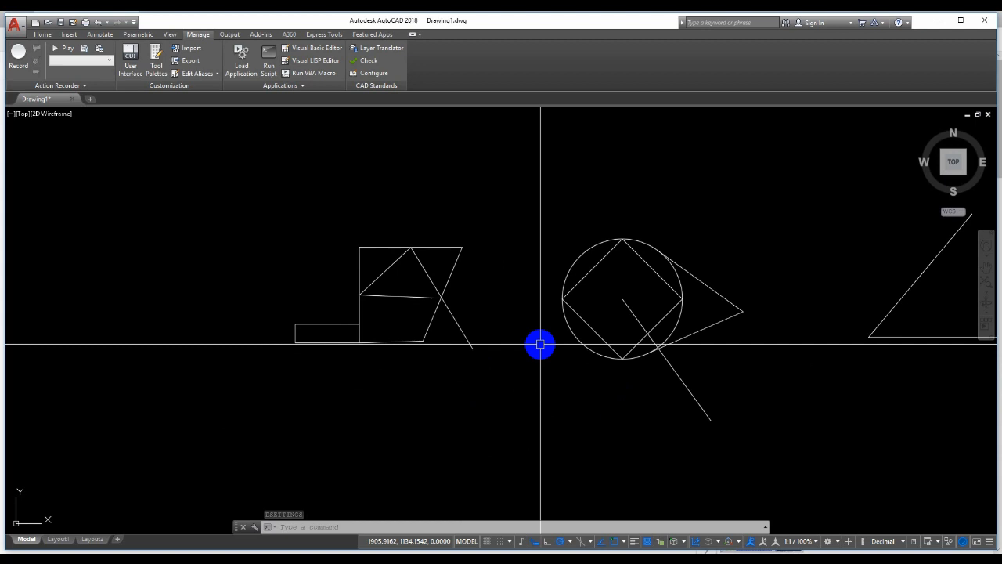
pyautogui.moveTo(498, 302)
pyautogui.mouseDown(button='middle')
pyautogui.moveTo(496, 324)
pyautogui.moveTo(499, 297)
pyautogui.mouseUp(button='middle')
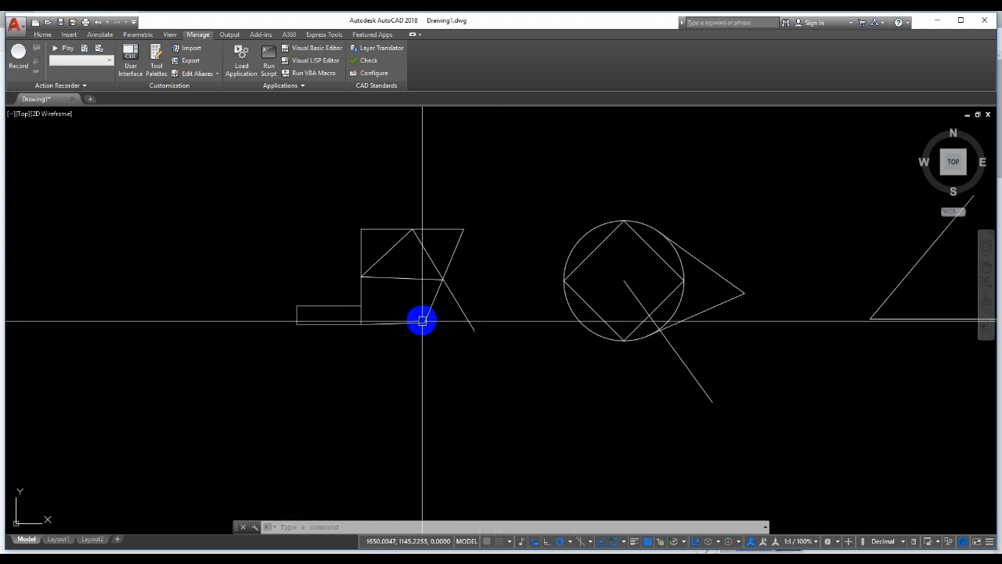
pyautogui.moveTo(421, 320); pyautogui.dragTo(502, 331, button='middle')
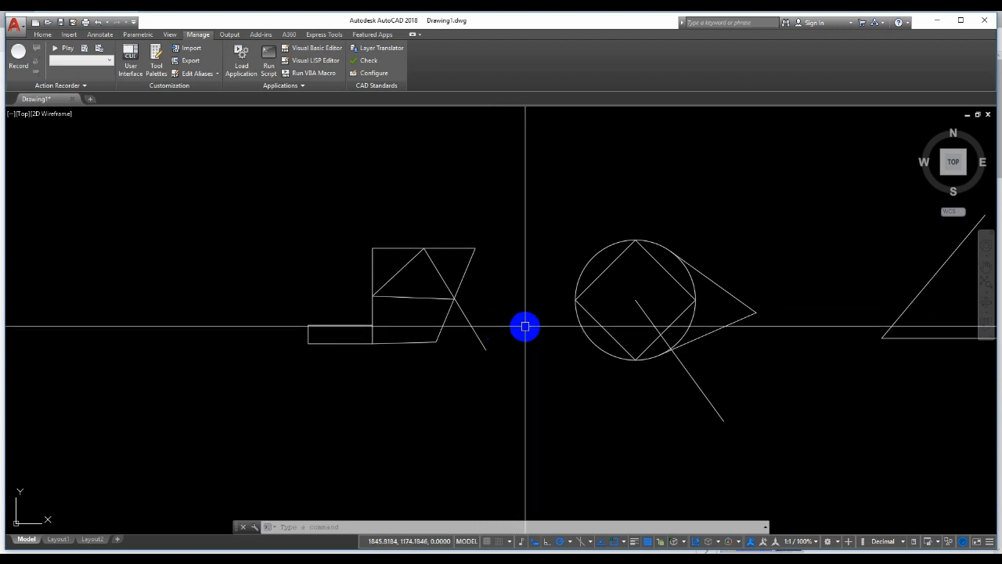
pyautogui.moveTo(523, 326)
pyautogui.mouseDown(button='middle')
pyautogui.moveTo(527, 347)
pyautogui.moveTo(530, 330)
pyautogui.mouseUp(button='middle')
pyautogui.scroll(2, 530, 294)
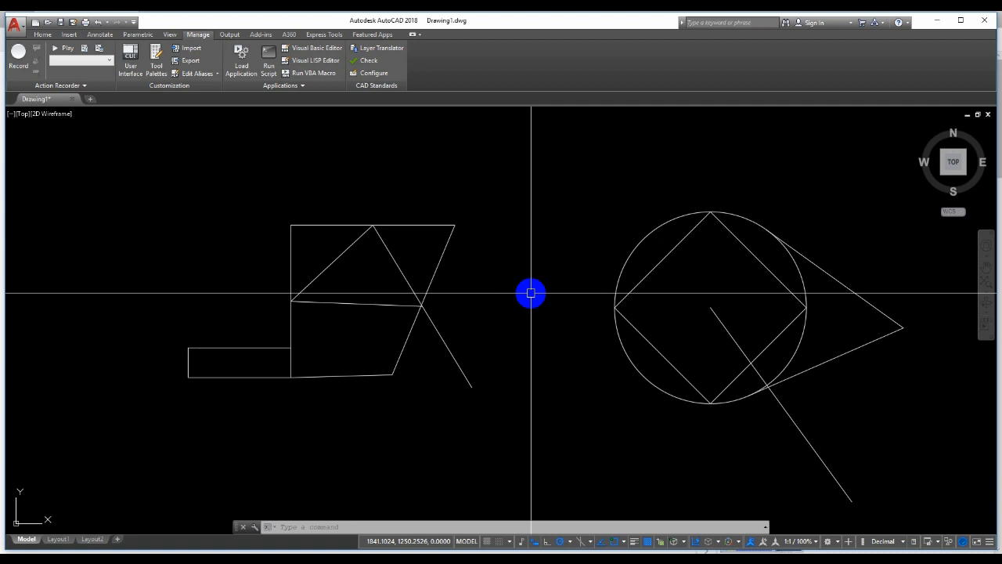
pyautogui.moveTo(554, 357); pyautogui.dragTo(533, 324, button='middle')
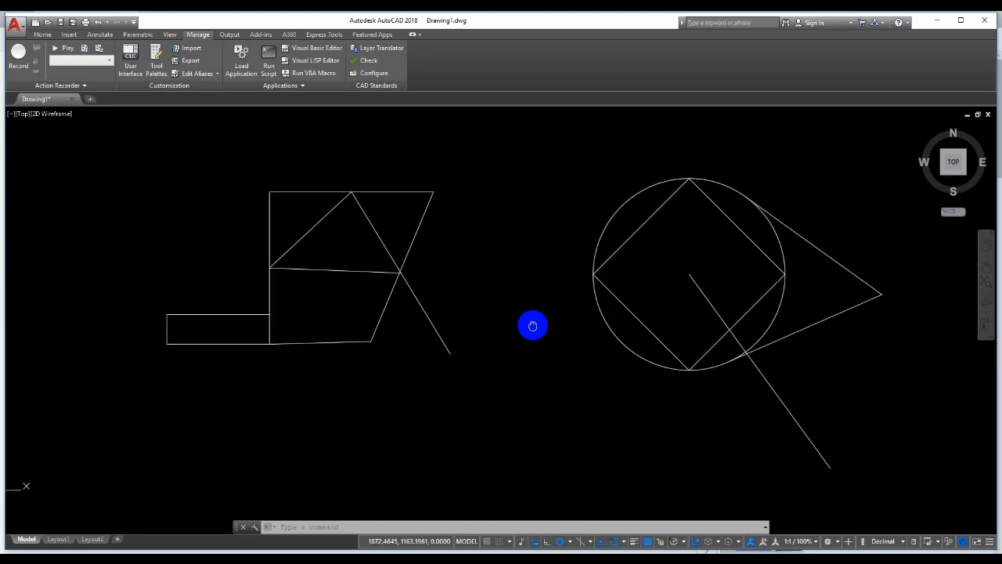
pyautogui.moveTo(487, 258); pyautogui.dragTo(490, 303, button='middle')
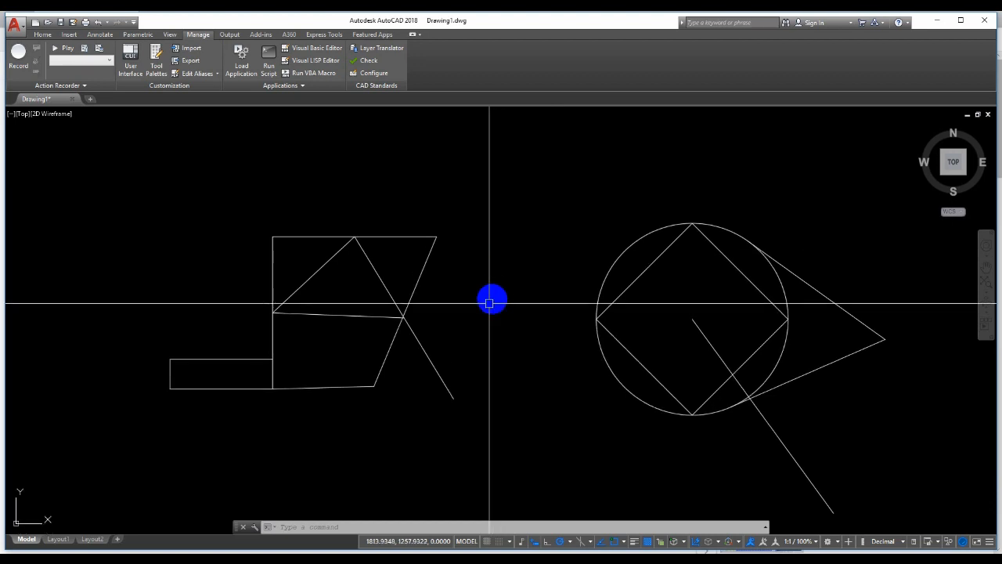
pyautogui.moveTo(621, 369); pyautogui.dragTo(579, 335, button='middle')
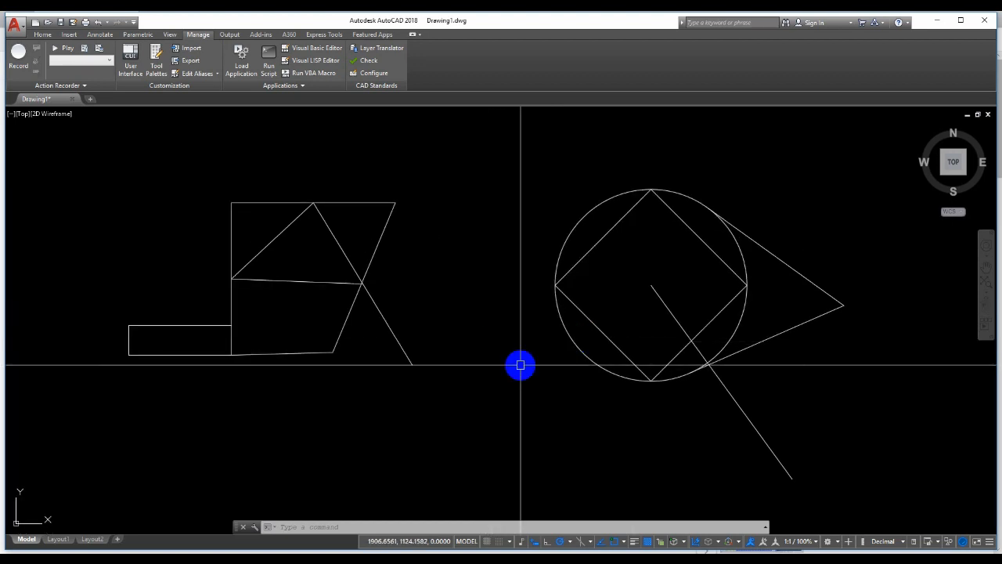